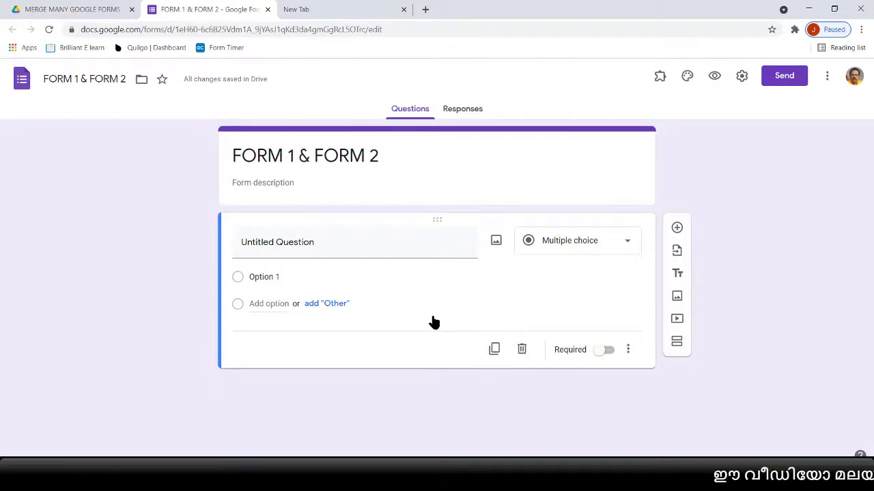
# Delete the blank Untitled Question card and bring up the Select Form import dialog
pyautogui.click(521, 354)
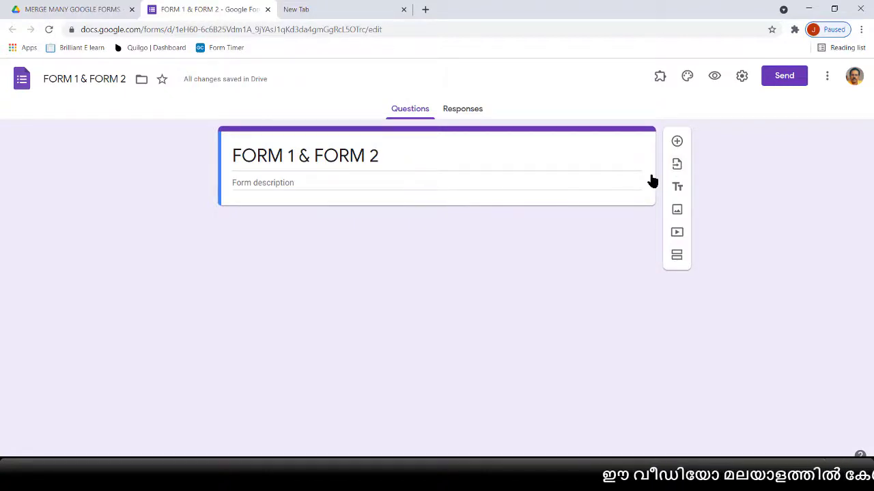
pyautogui.click(678, 167)
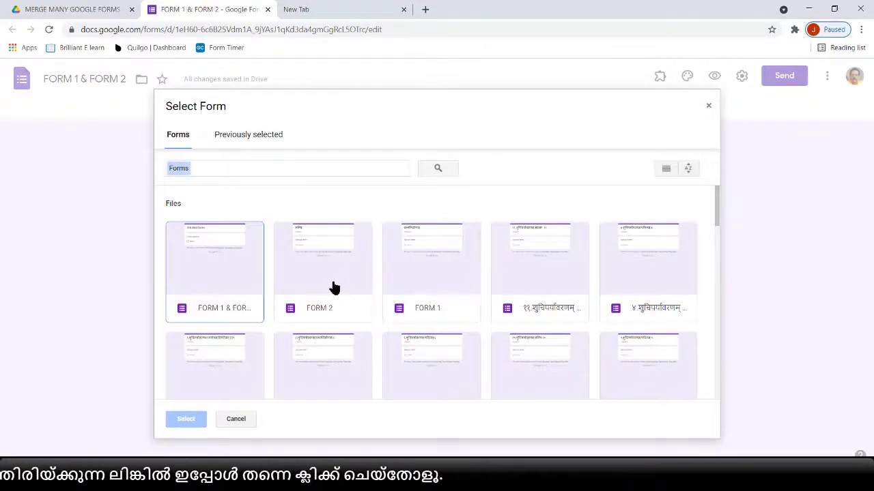
# Close the Select Form dialog and switch to the MERGE MANY GOOGLE FORMS Drive tab
pyautogui.click(708, 107)
pyautogui.click(92, 8)
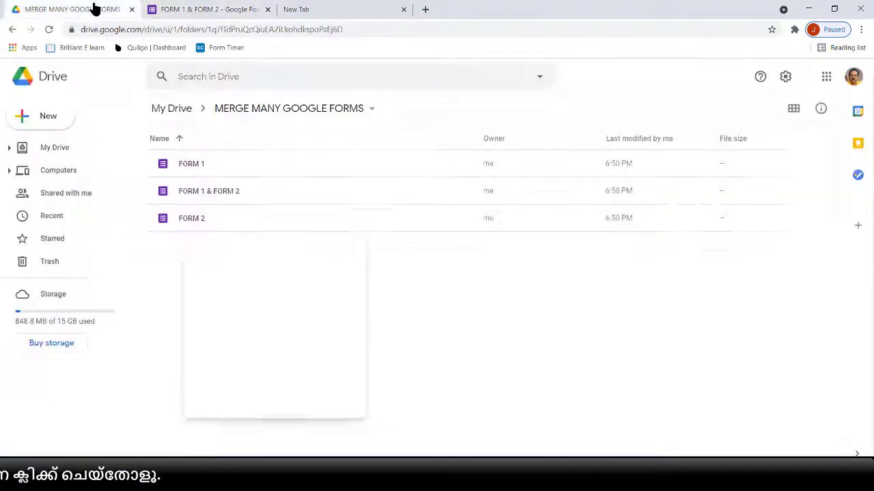
# Preview FORM 1 and FORM 2, then reopen the import dialog in FORM 1 & FORM 2
pyautogui.doubleClick(197, 172)
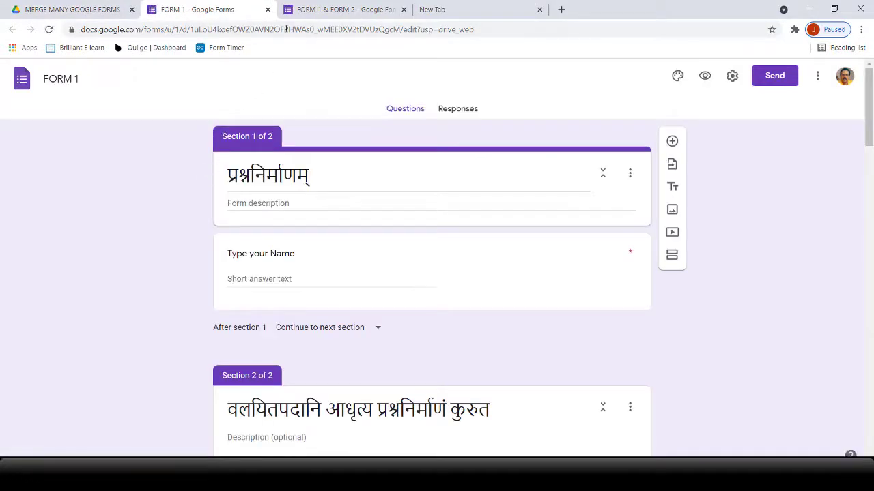
pyautogui.click(268, 10)
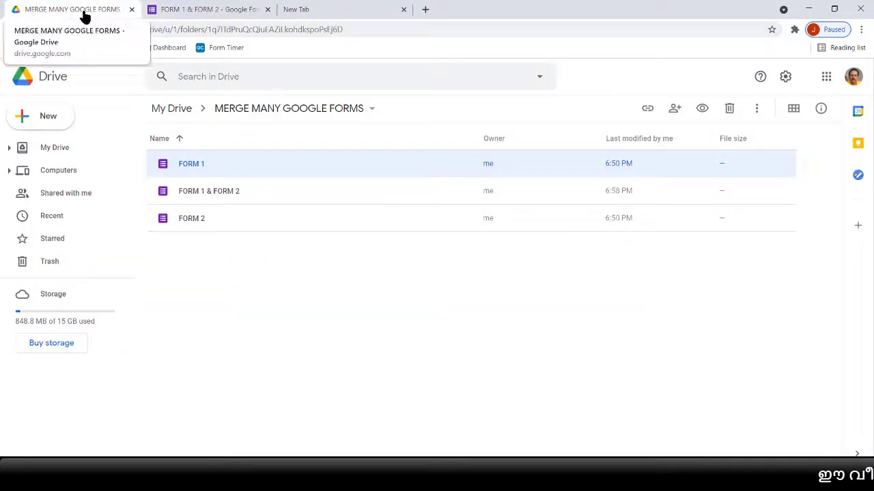
pyautogui.doubleClick(186, 218)
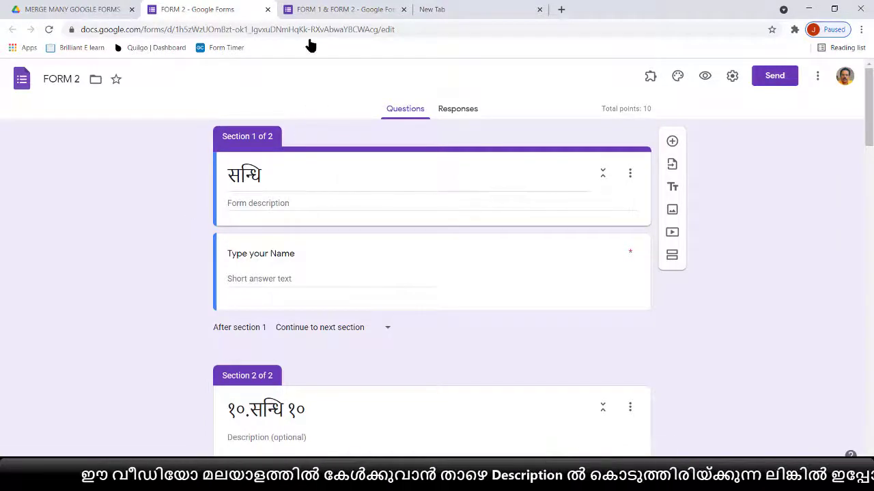
pyautogui.click(268, 9)
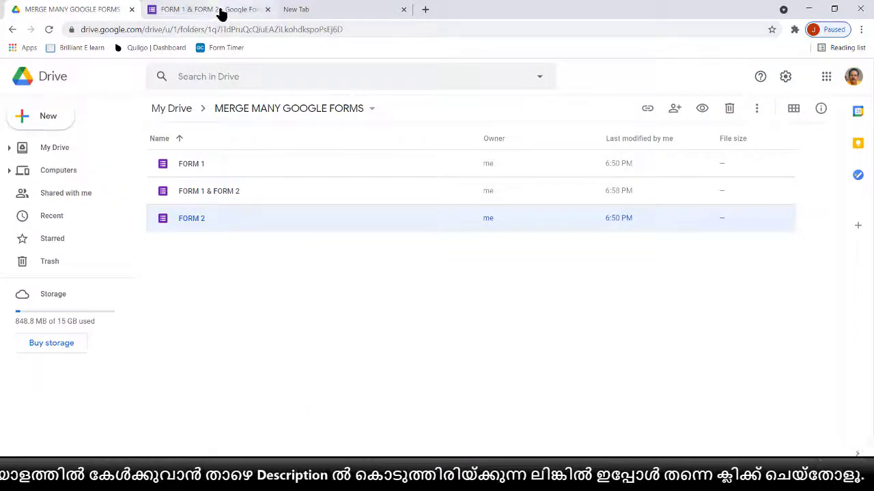
pyautogui.click(219, 10)
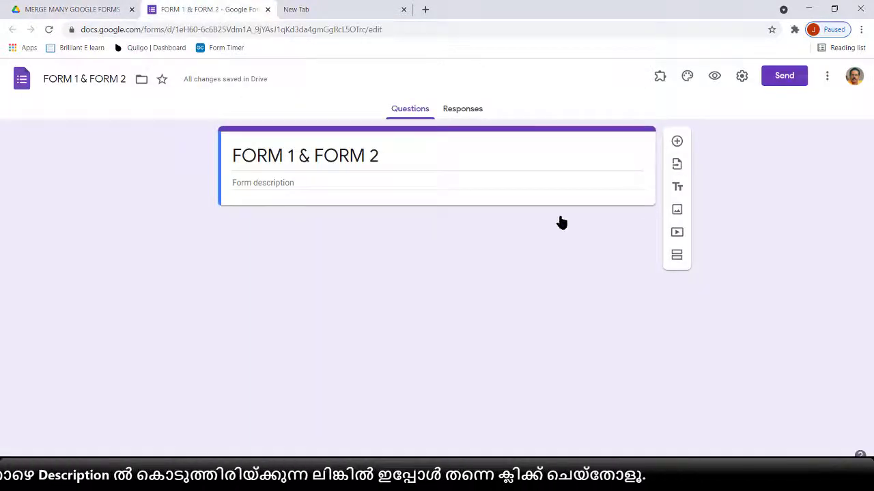
pyautogui.click(677, 166)
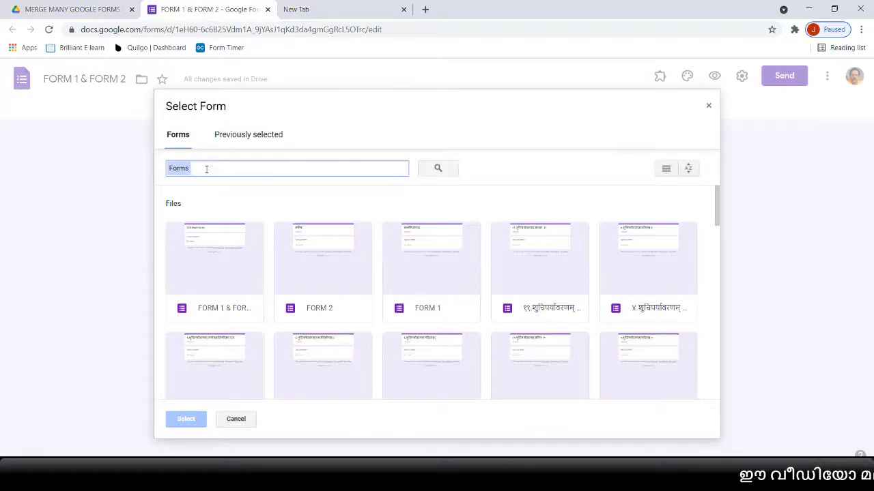
# Type 'F' in the form search box, then close the FORM 1 & FORM 2 tab with Ctrl+W
pyautogui.write('FORM')
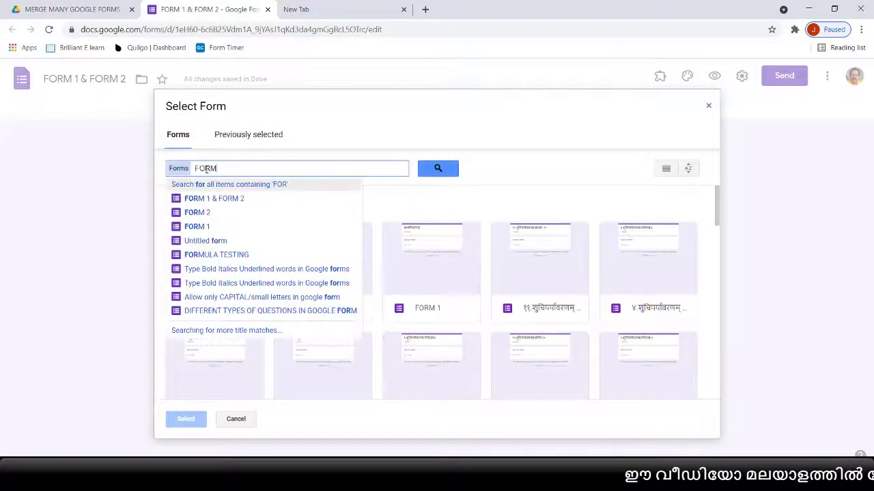
pyautogui.hotkey('ctrl', 'w')
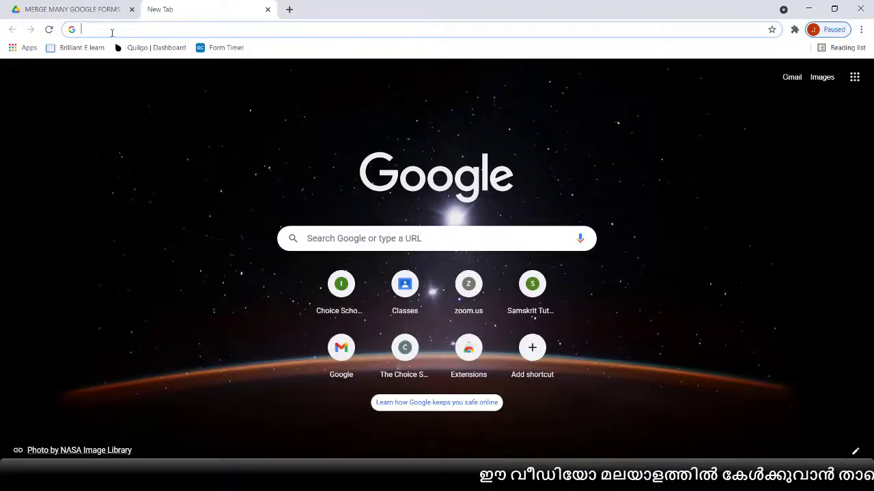
# Select FORM 1 and FORM 2 in the Drive folder, then create a new blank Google Form there
pyautogui.click(68, 10)
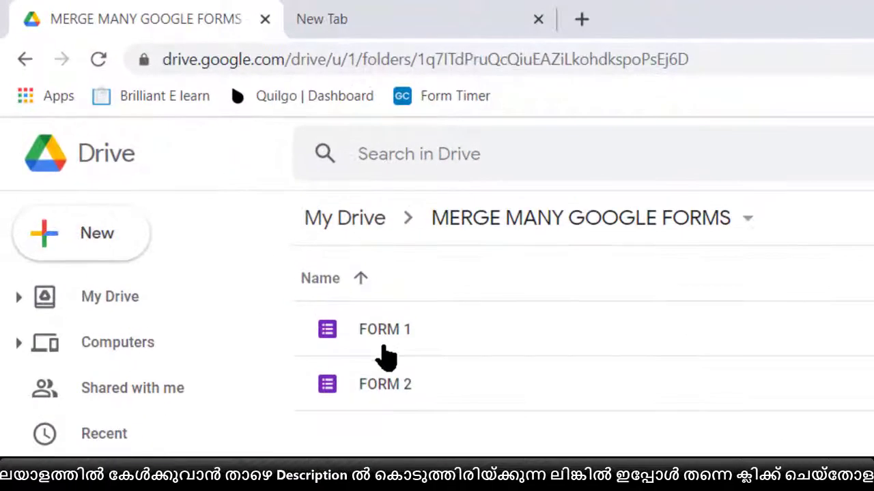
pyautogui.click(383, 343)
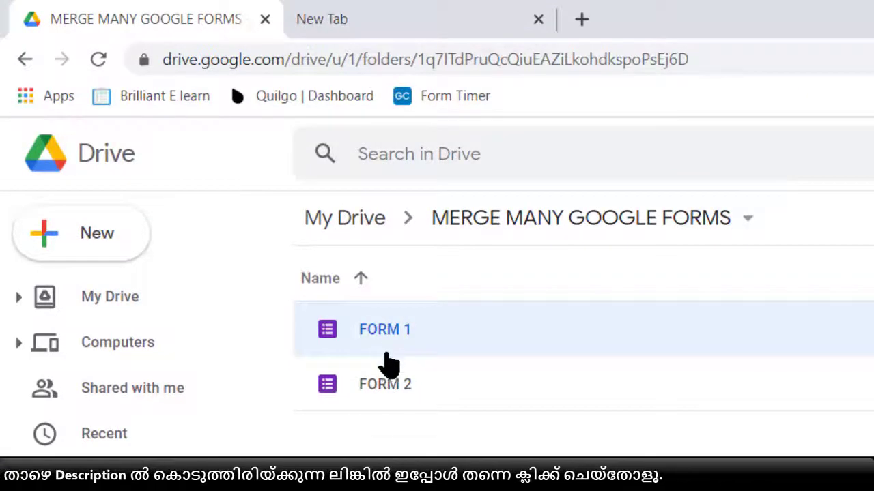
pyautogui.click(386, 401)
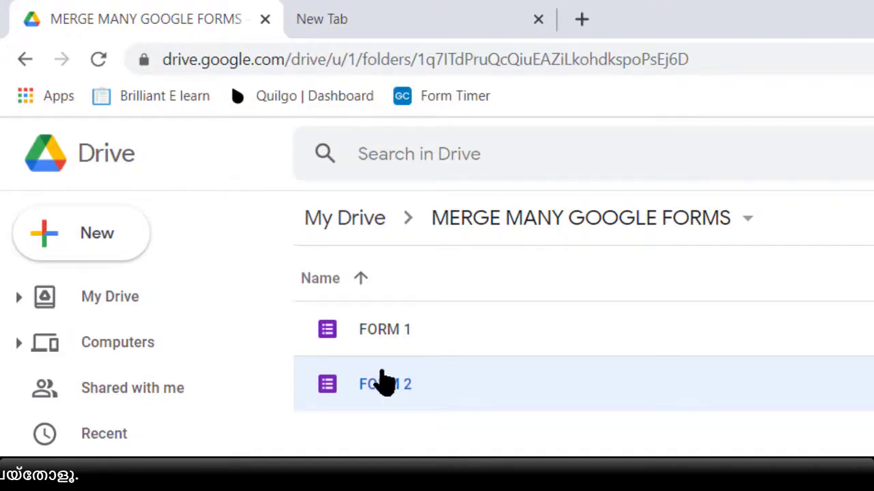
pyautogui.click(377, 351)
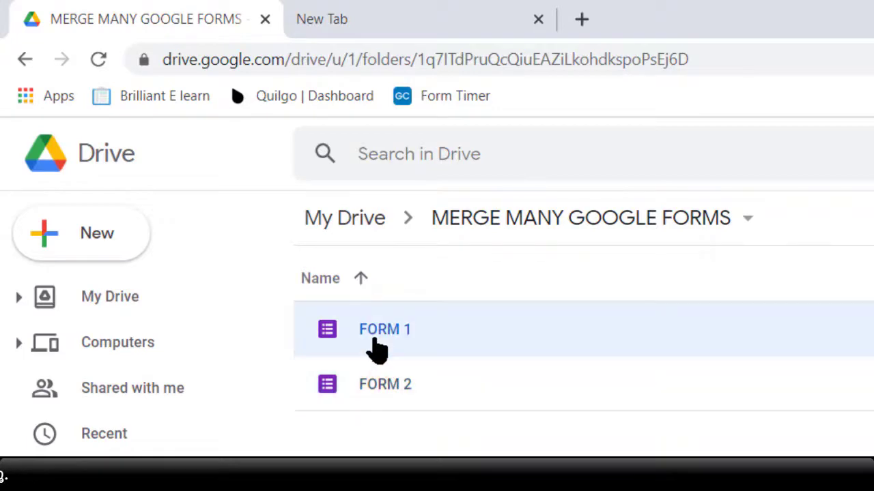
pyautogui.click(384, 408)
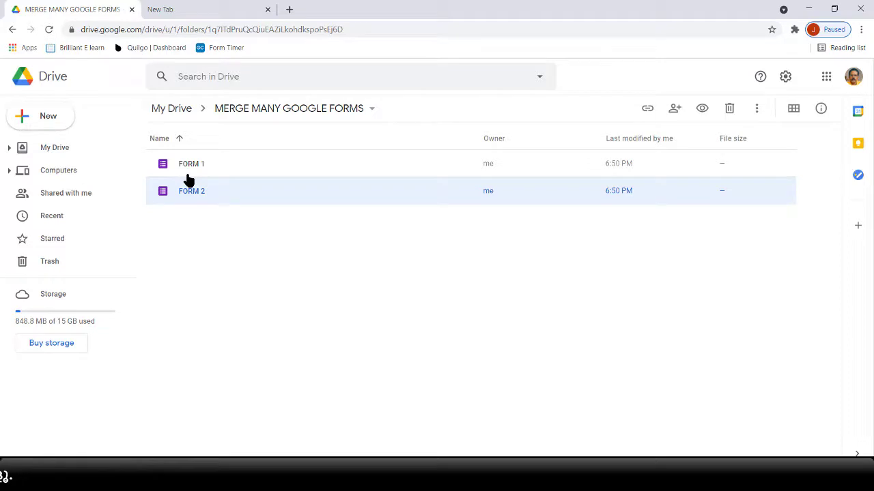
pyautogui.rightClick(184, 244)
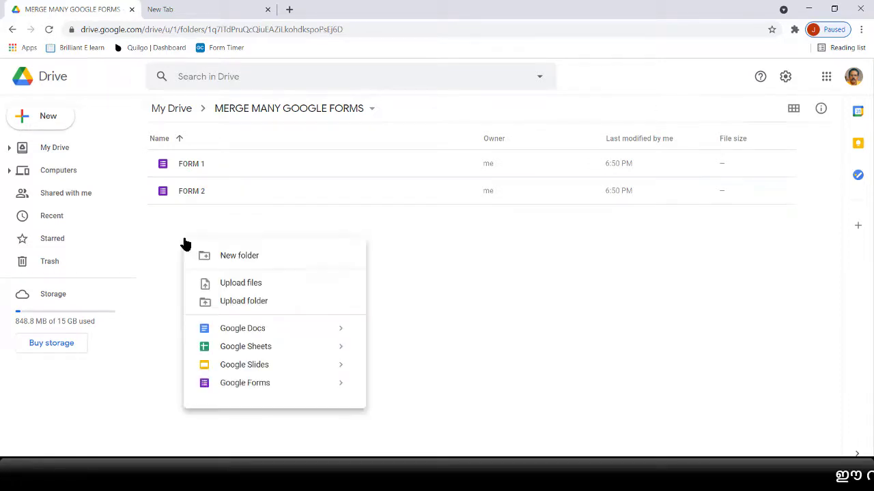
pyautogui.click(238, 387)
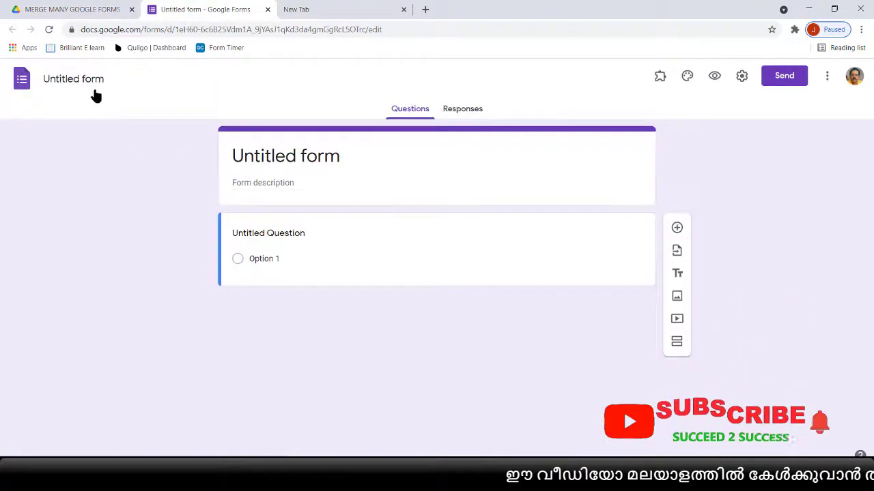
# Change the 'Untitled form' title to 'FORM 1 & FORM 2' and save it
pyautogui.click(82, 80)
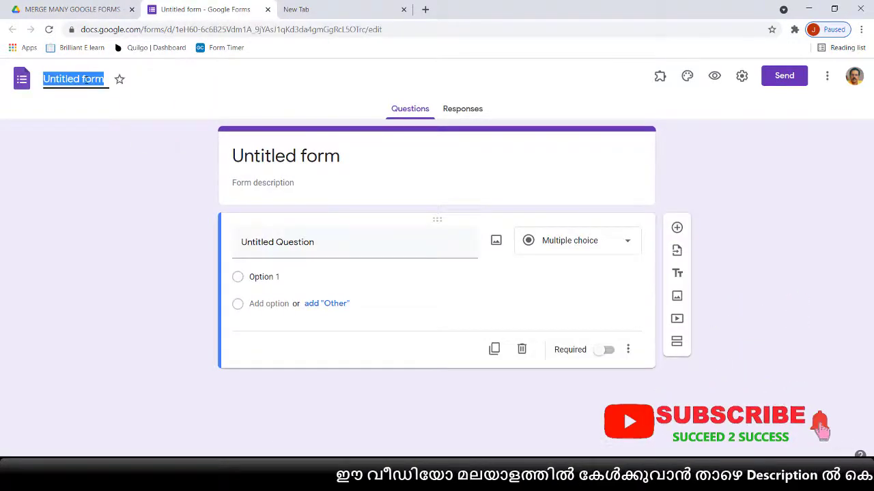
pyautogui.write('FORM')
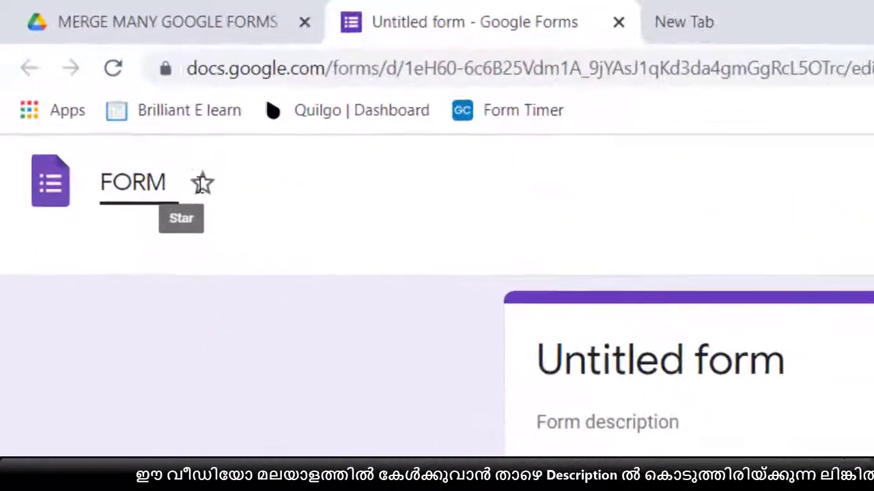
pyautogui.write(' 1 &')
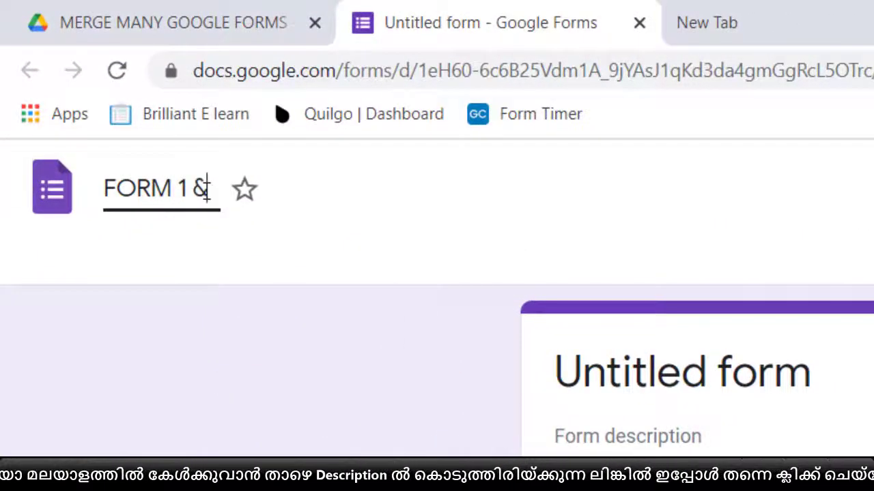
pyautogui.write(' FORM 2')
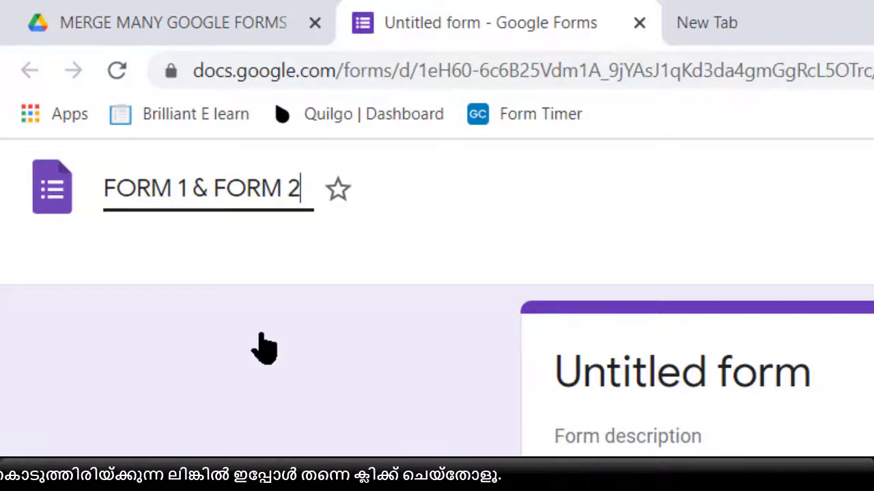
pyautogui.click(228, 430)
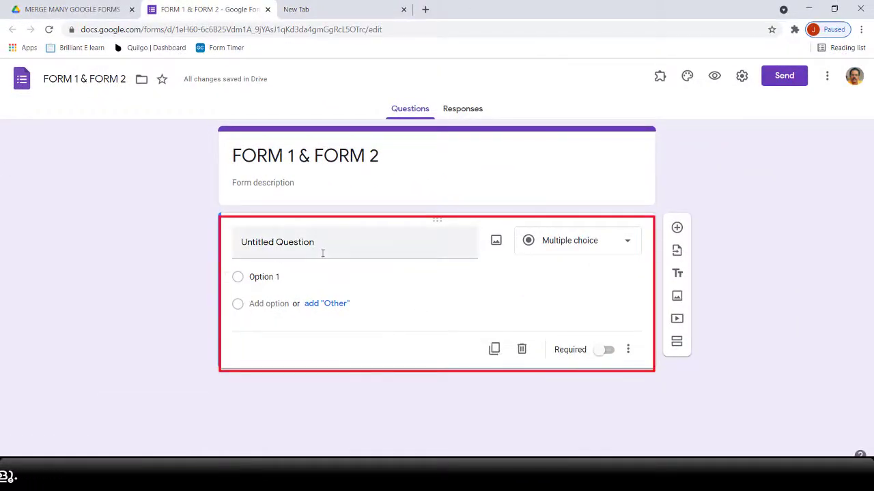
# Delete the blank Untitled Question and bring up the Select Form import dialog
pyautogui.click(521, 350)
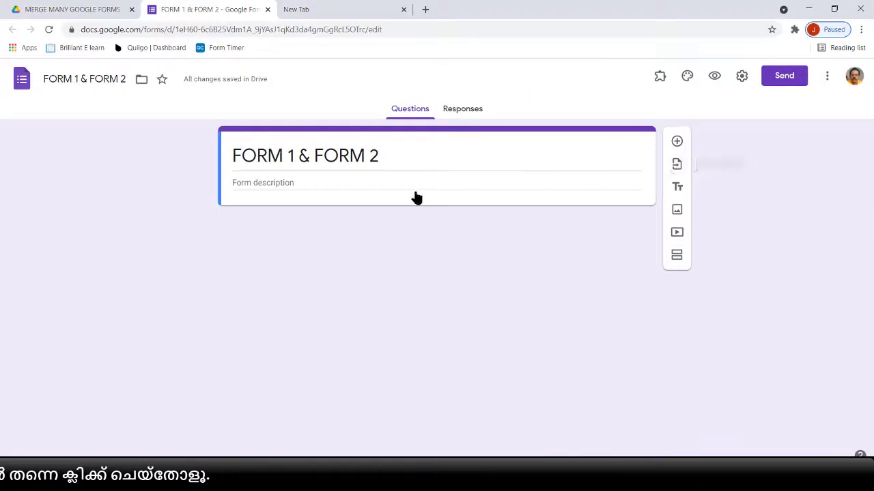
pyautogui.click(678, 170)
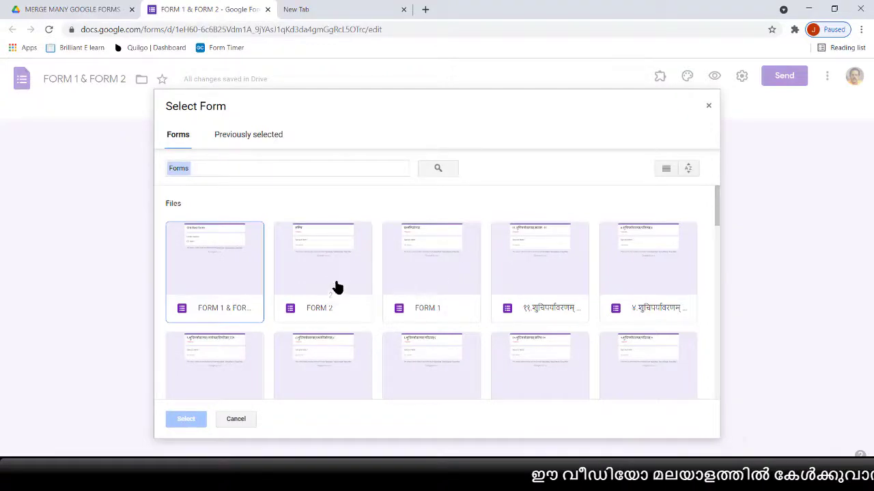
# Close the picker, preview FORM 1 and FORM 2 from Drive, then return to FORM 1 & FORM 2
pyautogui.click(708, 108)
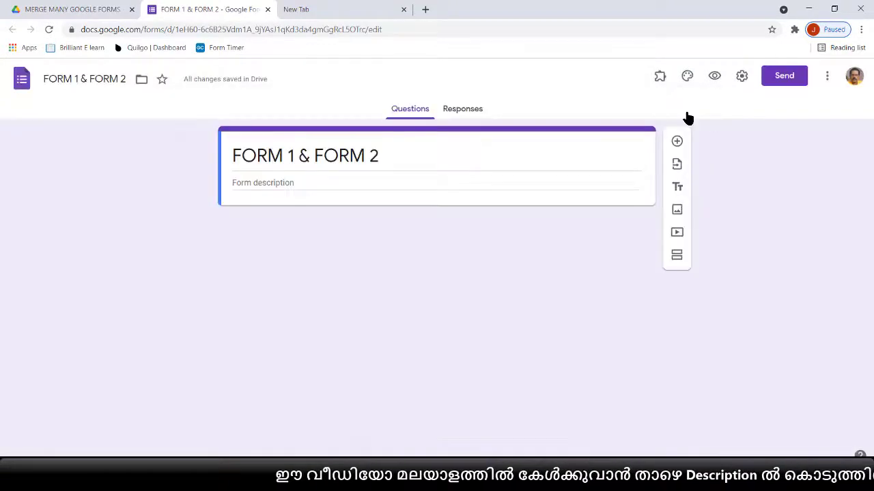
pyautogui.click(94, 10)
pyautogui.doubleClick(197, 175)
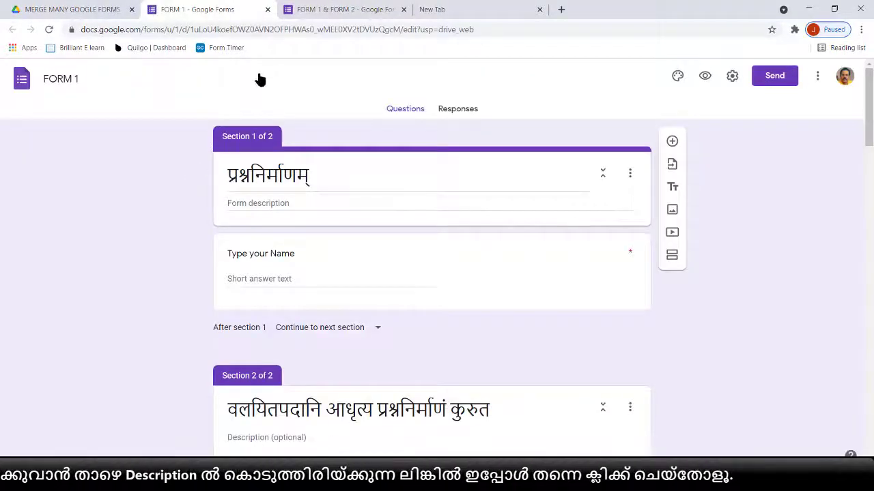
pyautogui.hotkey('ctrl', 'w')
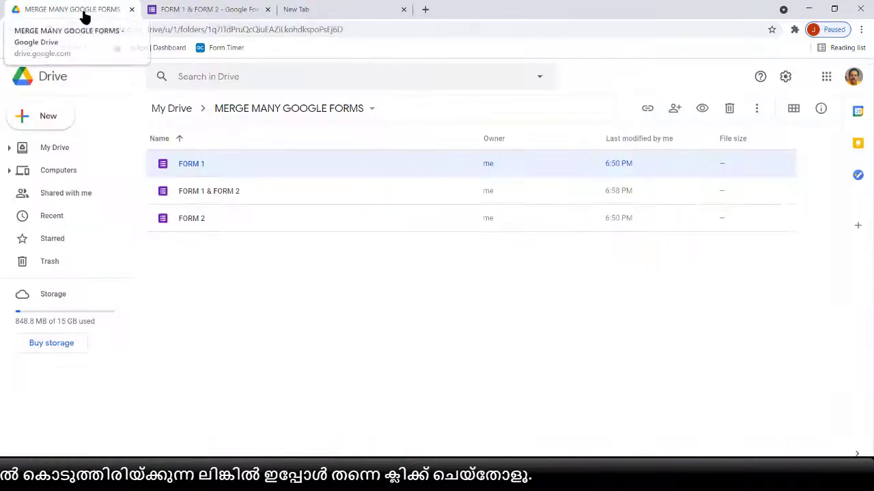
pyautogui.doubleClick(187, 219)
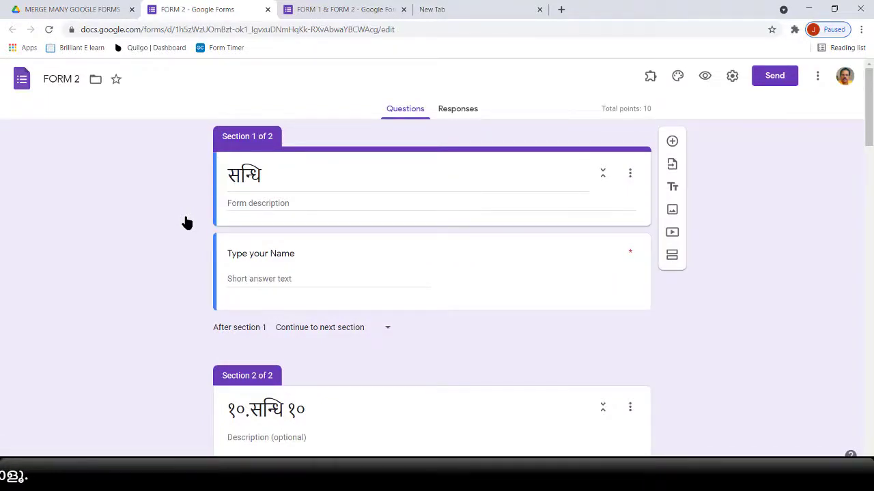
pyautogui.click(268, 9)
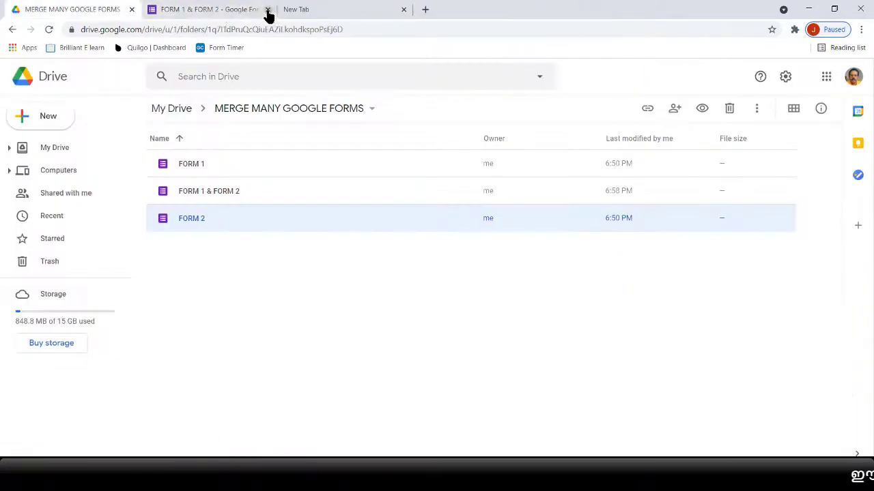
pyautogui.click(222, 12)
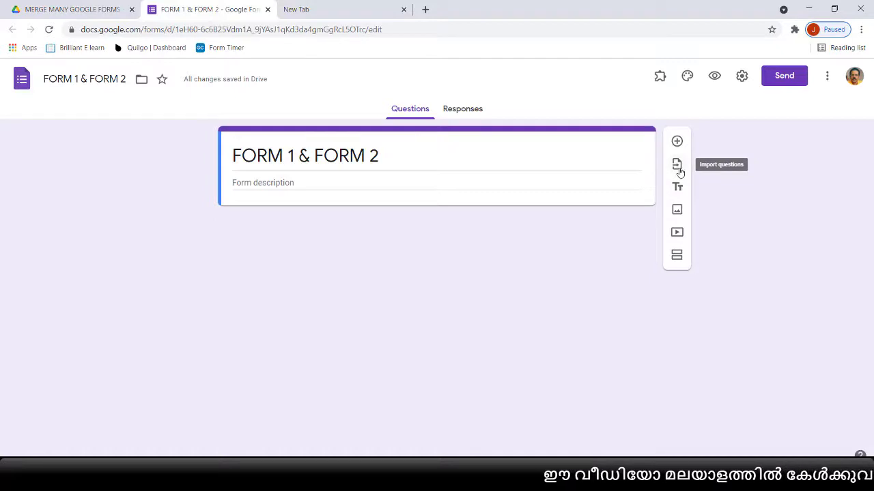
# Search the Select Form dialog for 'FORM 1' and choose it as the import source
pyautogui.click(678, 169)
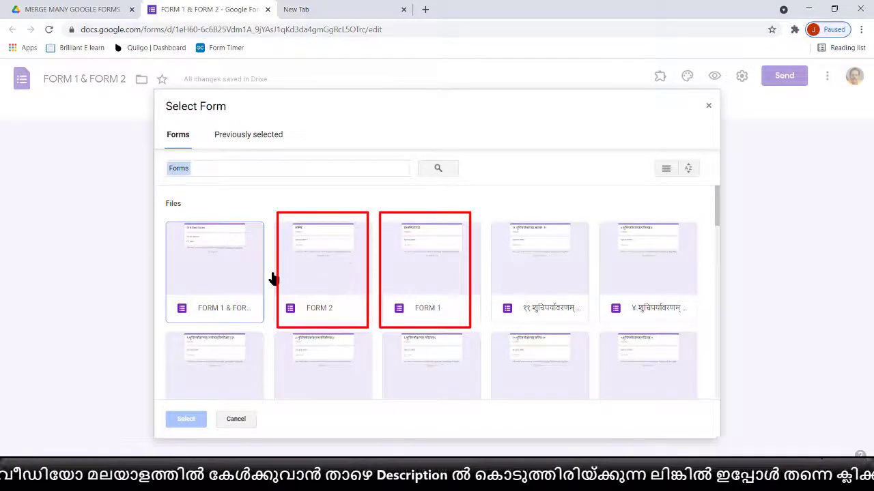
pyautogui.click(206, 169)
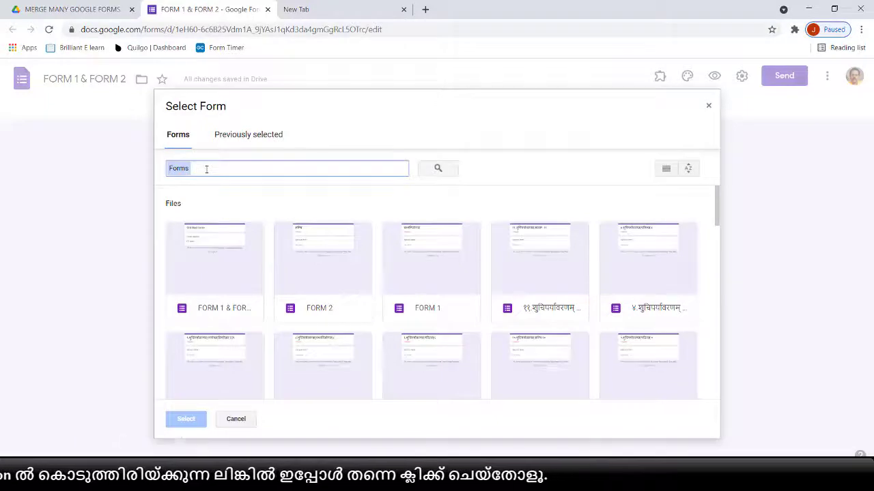
pyautogui.write('FORM 1')
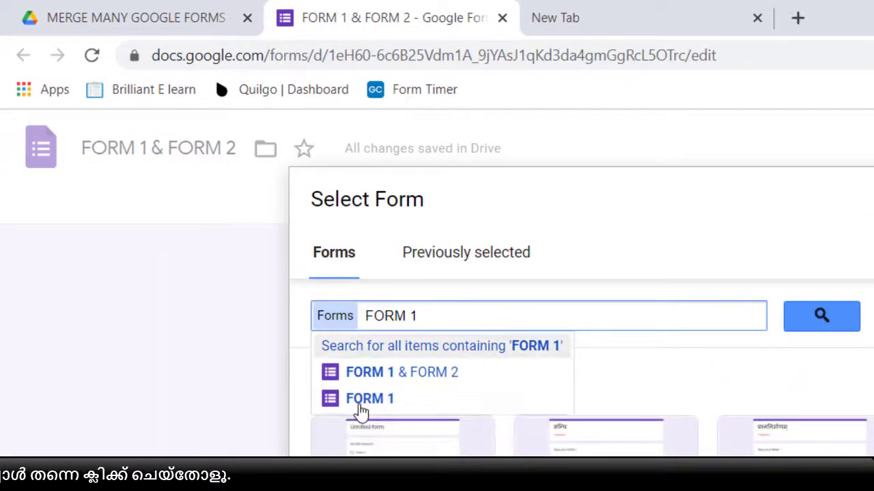
pyautogui.click(361, 403)
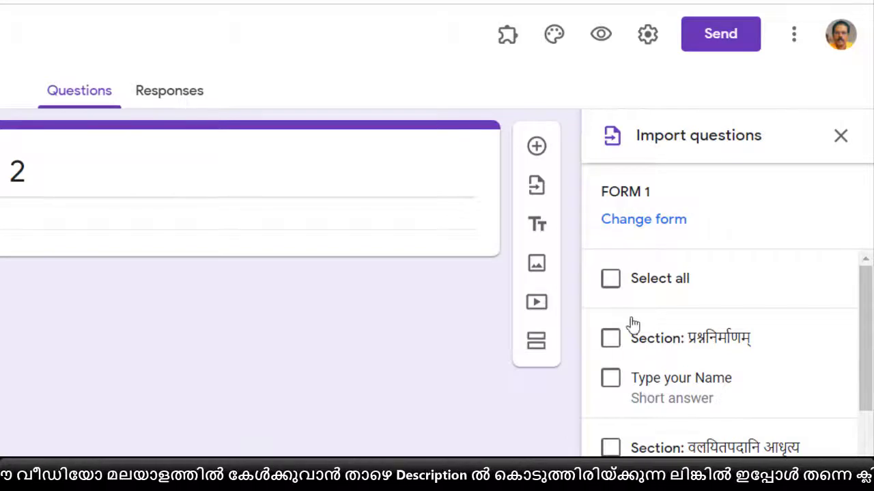
# Tick all 13 FORM 1 sections and questions, including Type your Name, using Select all
pyautogui.click(611, 281)
pyautogui.click(610, 280)
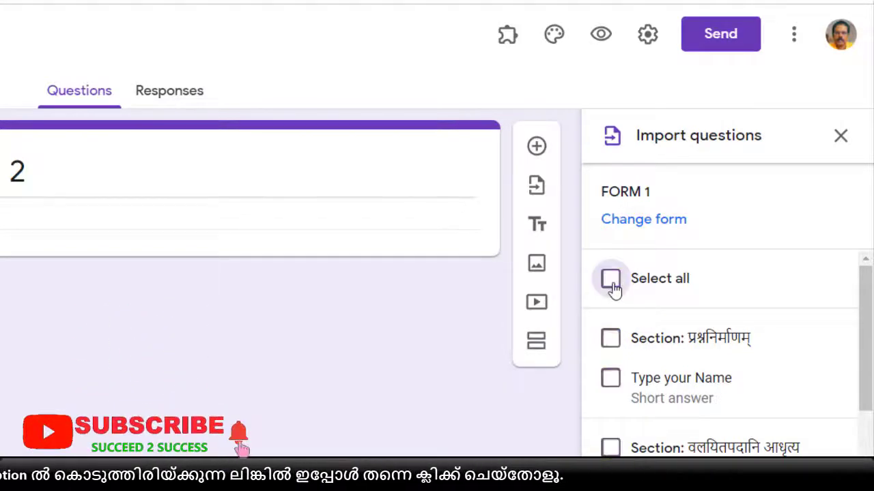
pyautogui.click(610, 338)
pyautogui.click(611, 379)
pyautogui.click(611, 379)
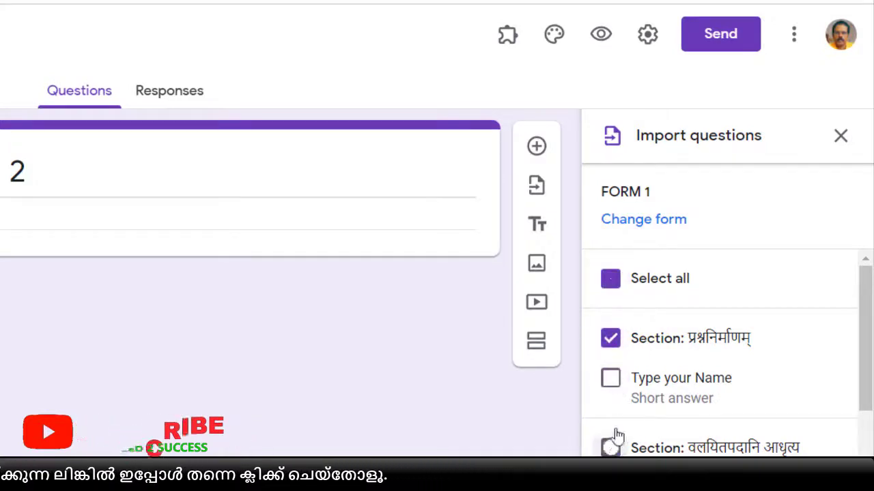
pyautogui.click(610, 448)
pyautogui.click(611, 378)
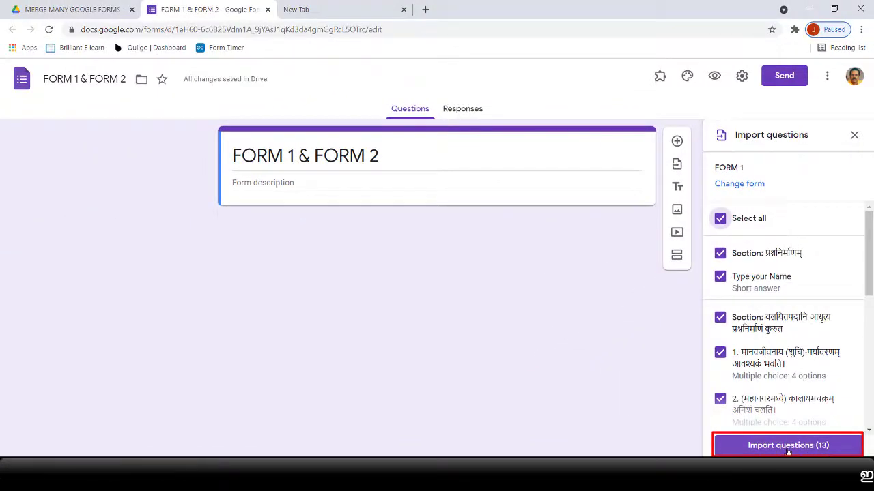
# Import the 13 selected FORM 1 questions into the FORM 1 & FORM 2 form
pyautogui.click(787, 449)
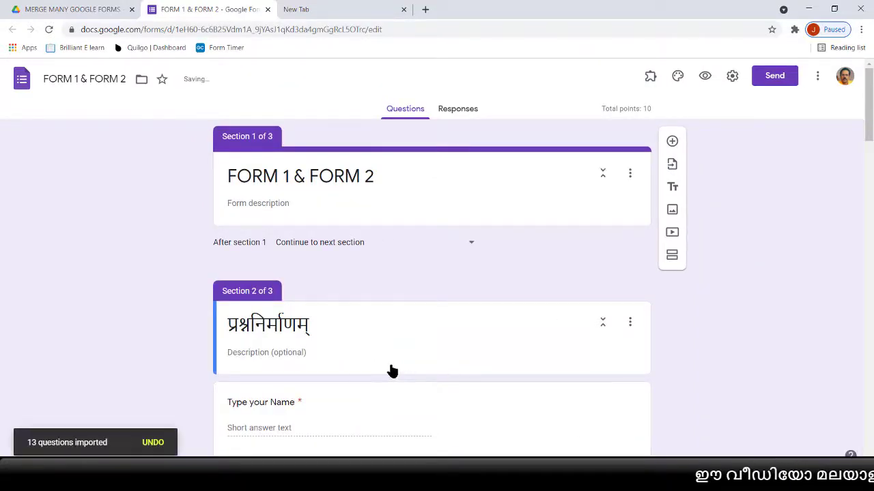
pyautogui.scroll(-10, 407, 369)
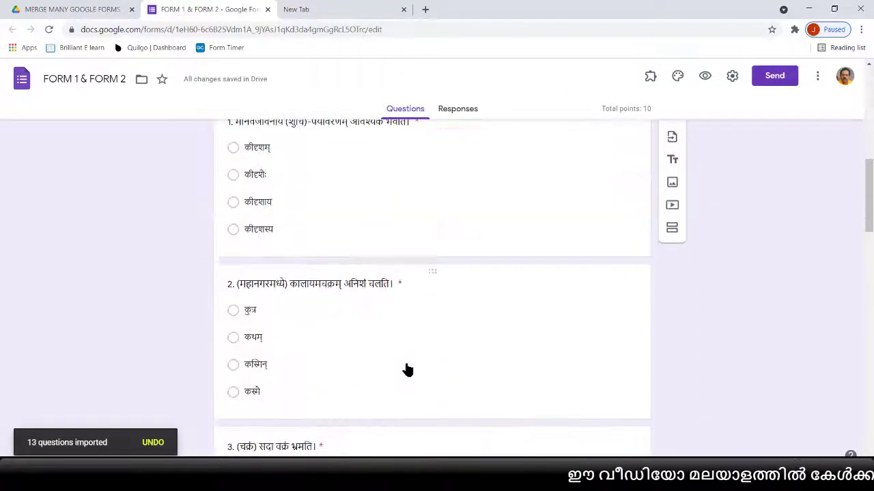
pyautogui.scroll(10, 407, 369)
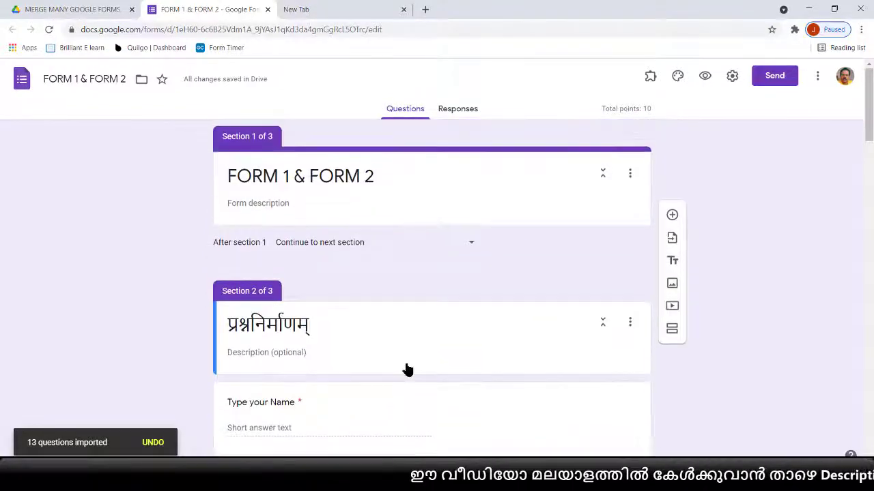
pyautogui.scroll(-10, 386, 267)
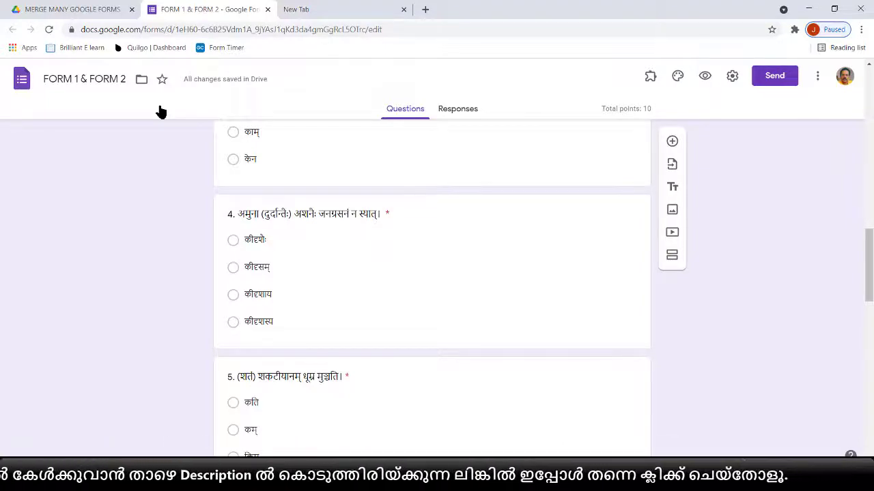
# Review the imported questions 5, 10 and 7, opening each for editing
pyautogui.click(450, 397)
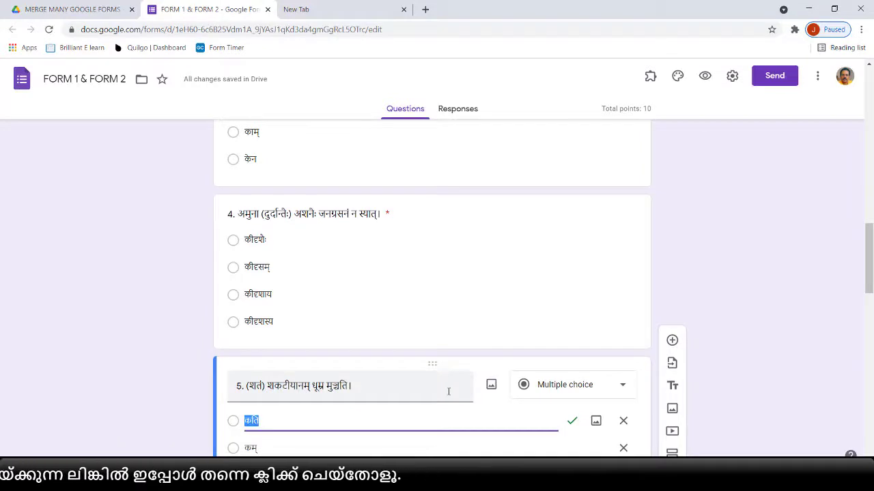
pyautogui.scroll(-4, 448, 395)
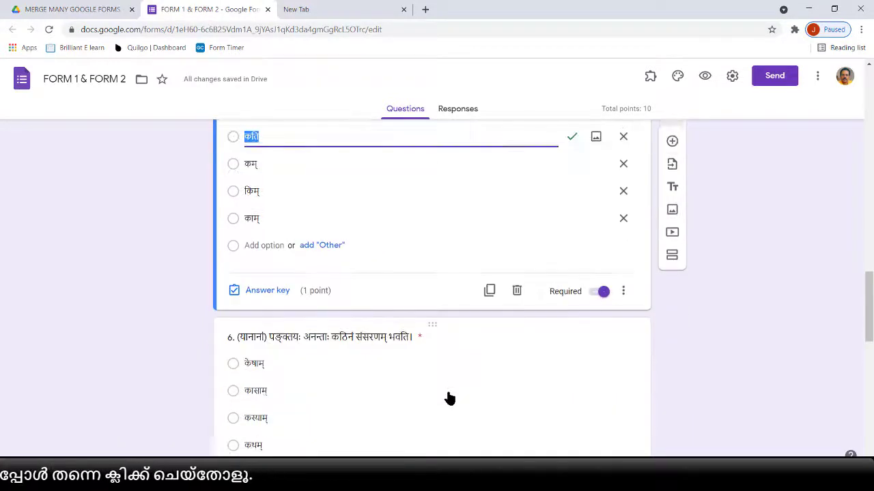
pyautogui.middleClick(381, 399)
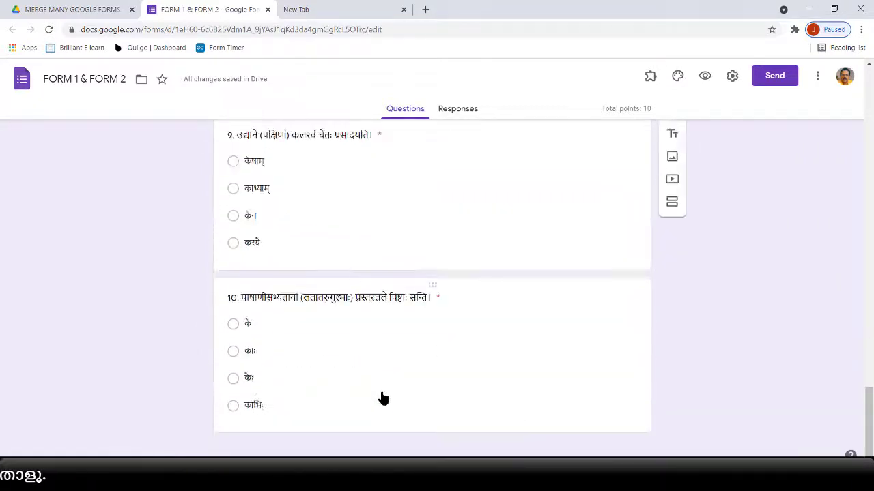
pyautogui.click(369, 380)
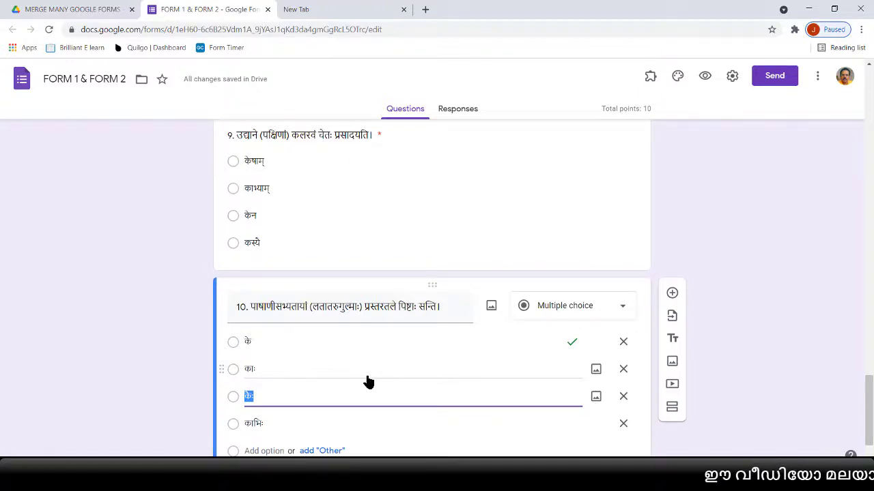
pyautogui.scroll(6, 368, 382)
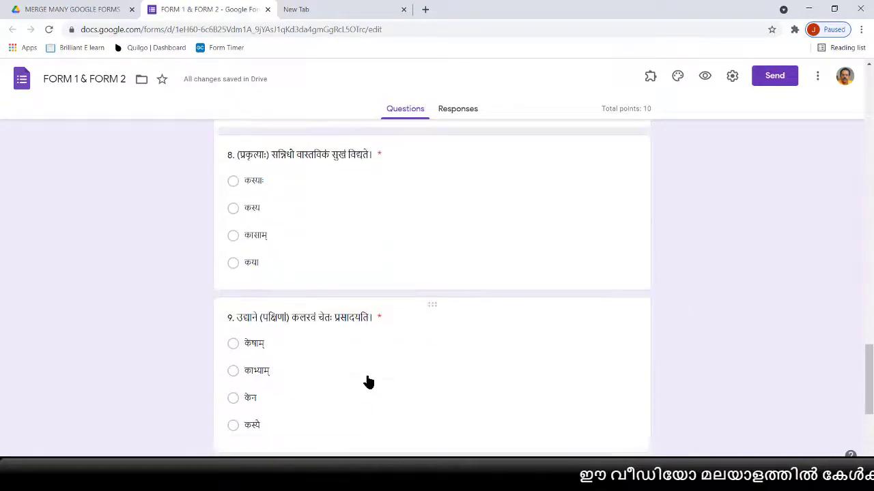
pyautogui.click(364, 311)
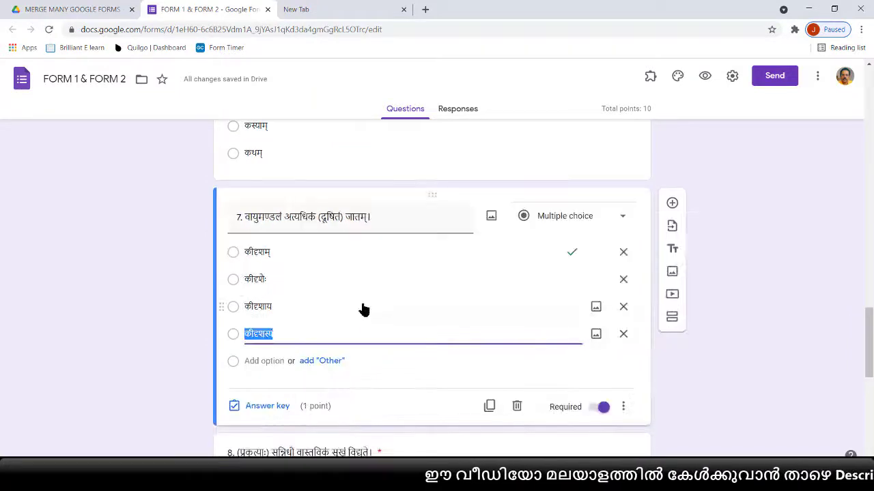
pyautogui.scroll(-3, 368, 334)
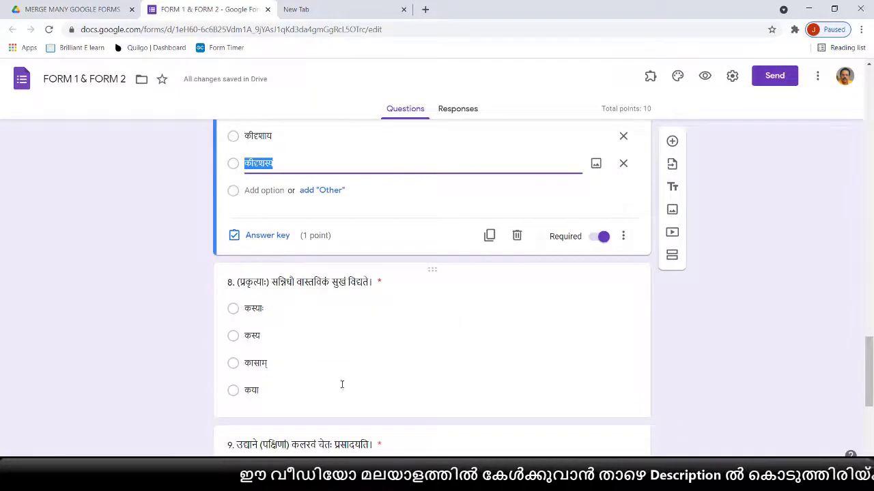
pyautogui.scroll(-4, 342, 390)
pyautogui.scroll(3, 347, 379)
pyautogui.scroll(2, 346, 378)
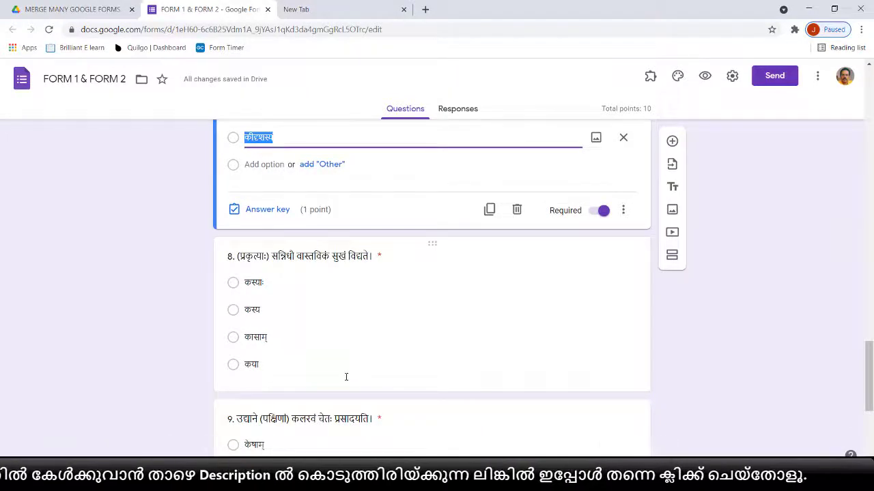
pyautogui.scroll(-4, 346, 378)
pyautogui.scroll(-1, 409, 392)
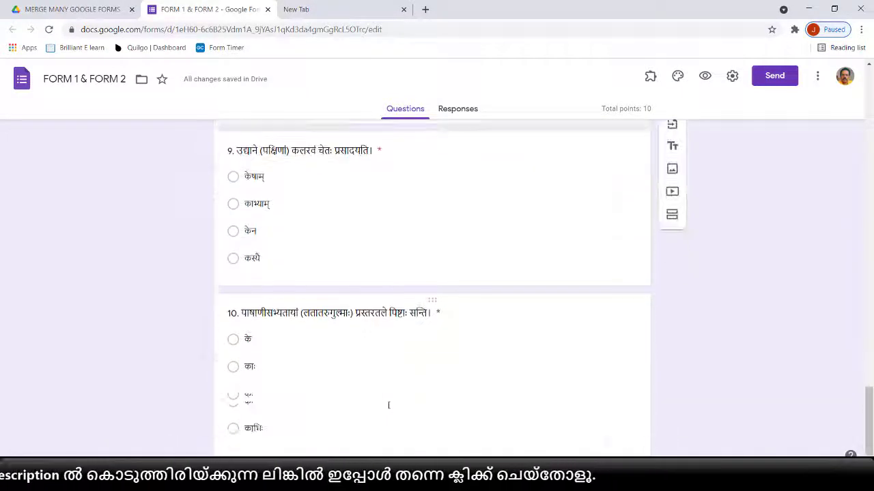
pyautogui.click(360, 375)
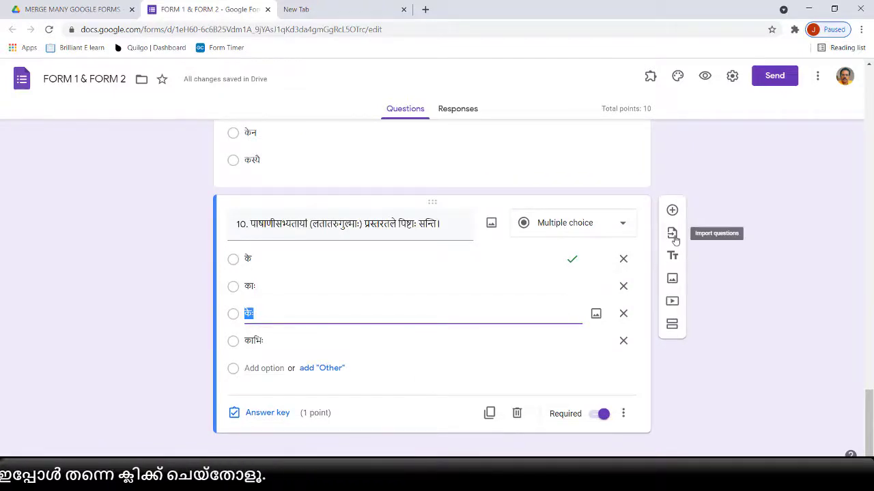
# Import all 13 questions from FORM 2, found by searching 'FORM 2'
pyautogui.click(673, 235)
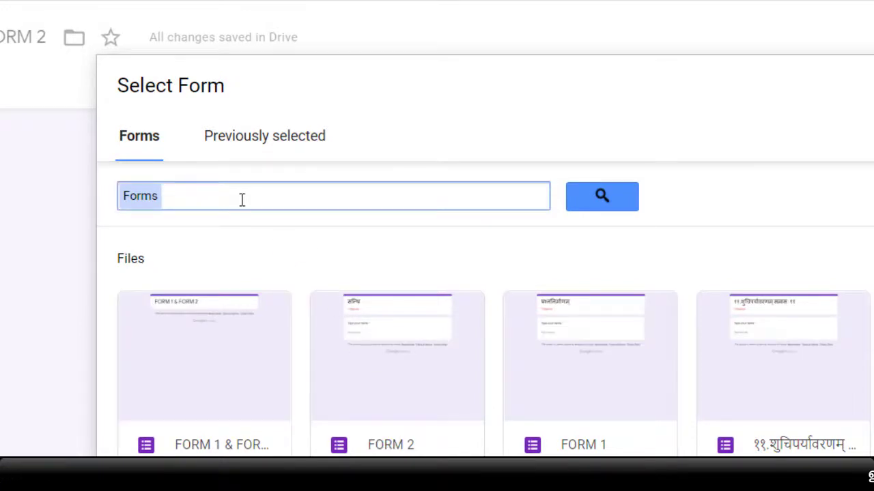
pyautogui.write('FORM ')
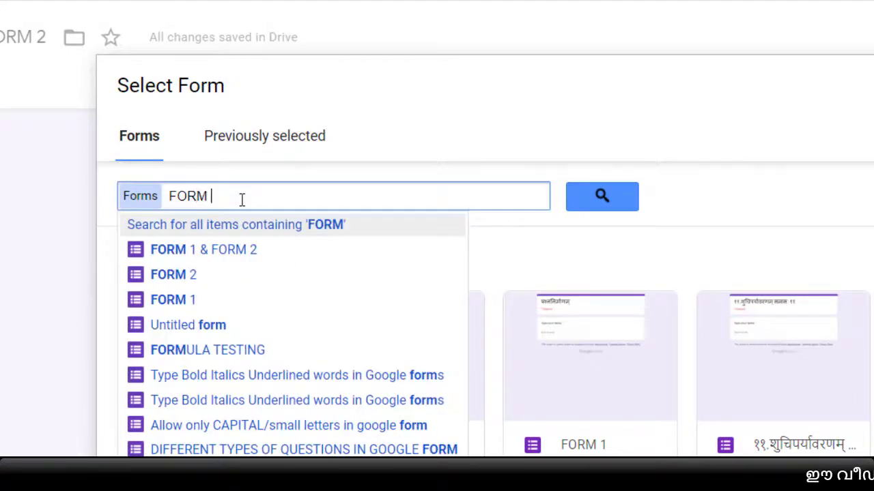
pyautogui.write('2')
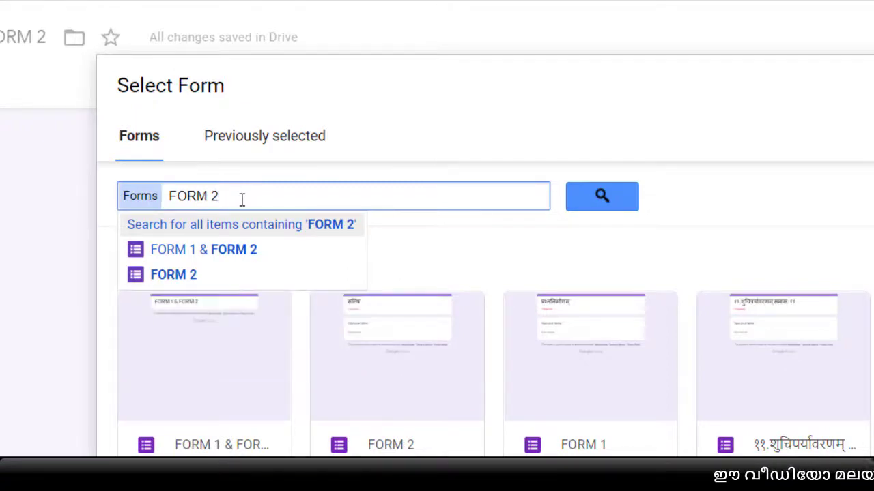
pyautogui.click(174, 274)
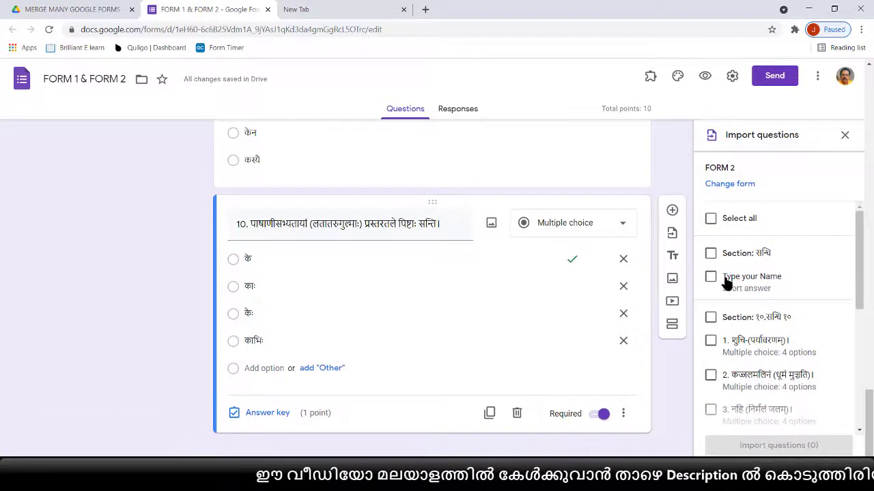
pyautogui.click(711, 219)
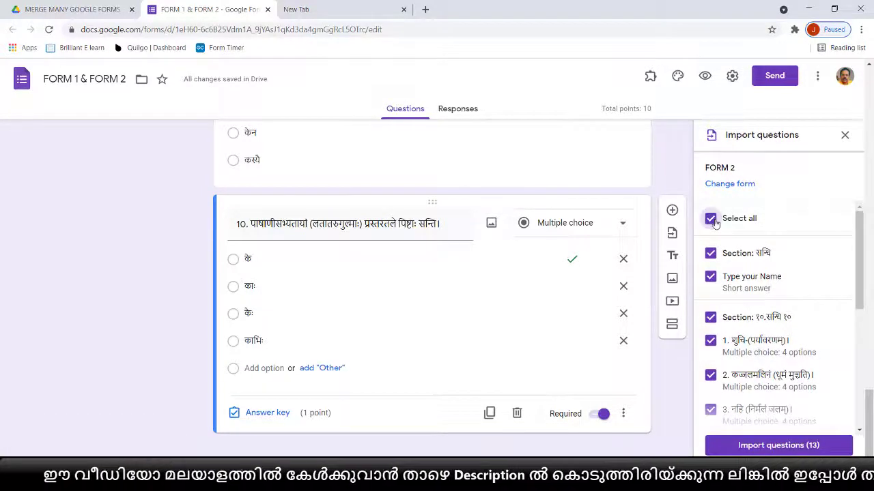
pyautogui.click(763, 447)
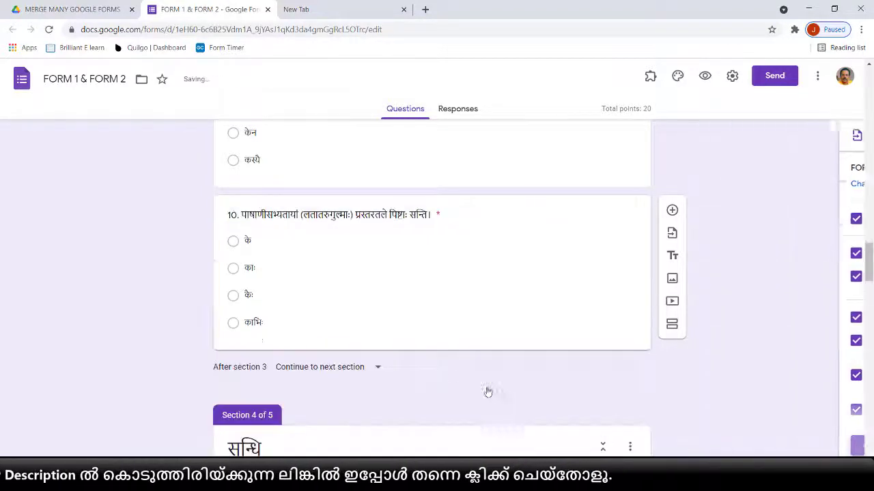
# Inspect question 10 and the imported FORM 2 content below it
pyautogui.scroll(-3, 420, 344)
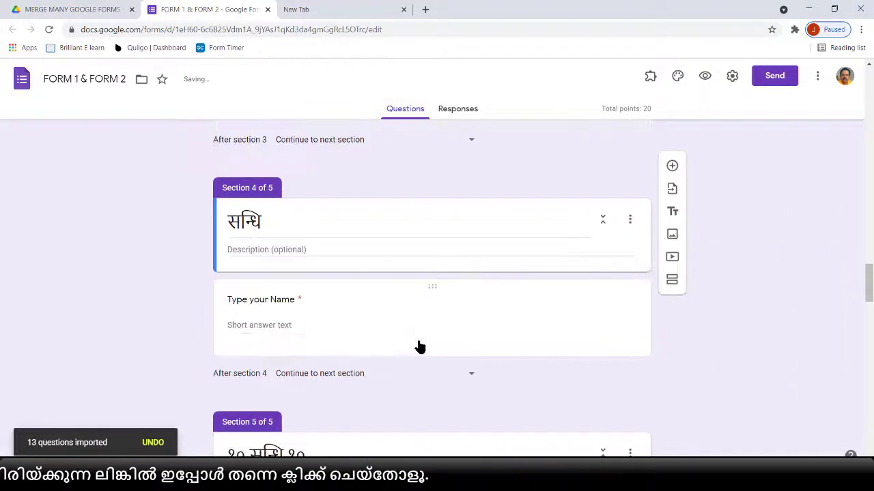
pyautogui.scroll(4, 419, 347)
pyautogui.click(375, 330)
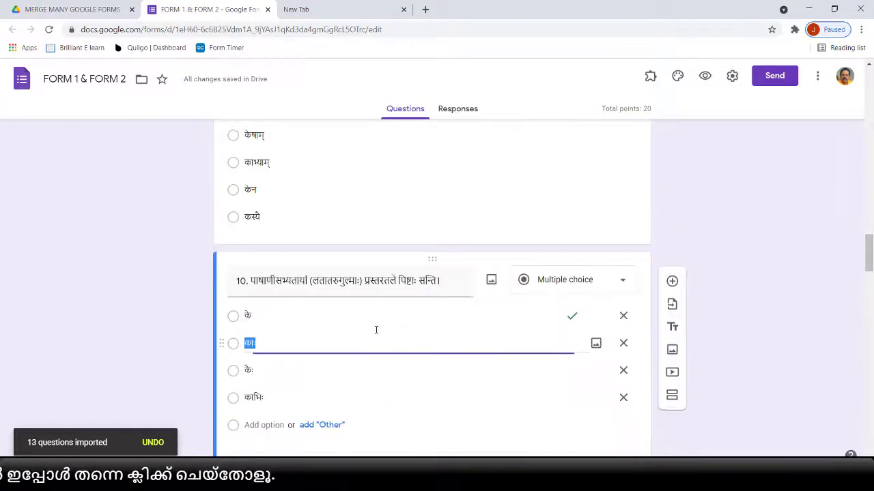
pyautogui.scroll(-5, 376, 337)
pyautogui.scroll(-8, 346, 330)
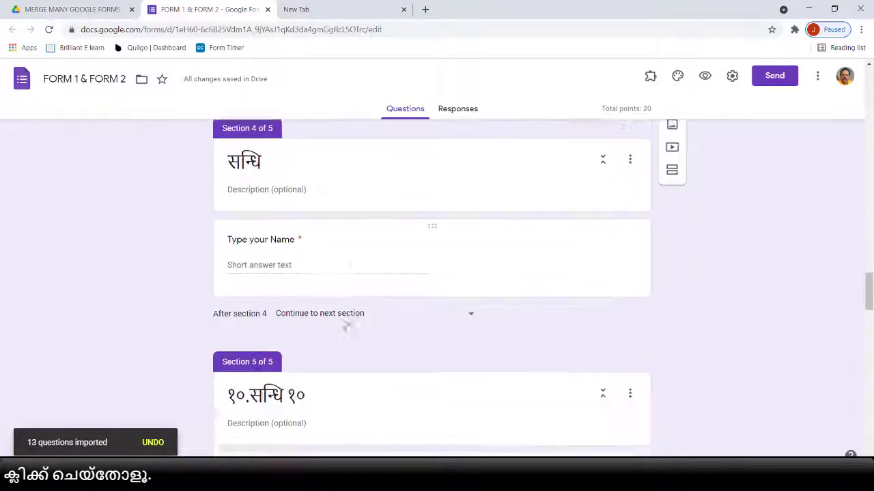
pyautogui.scroll(1, 347, 322)
pyautogui.scroll(7, 346, 324)
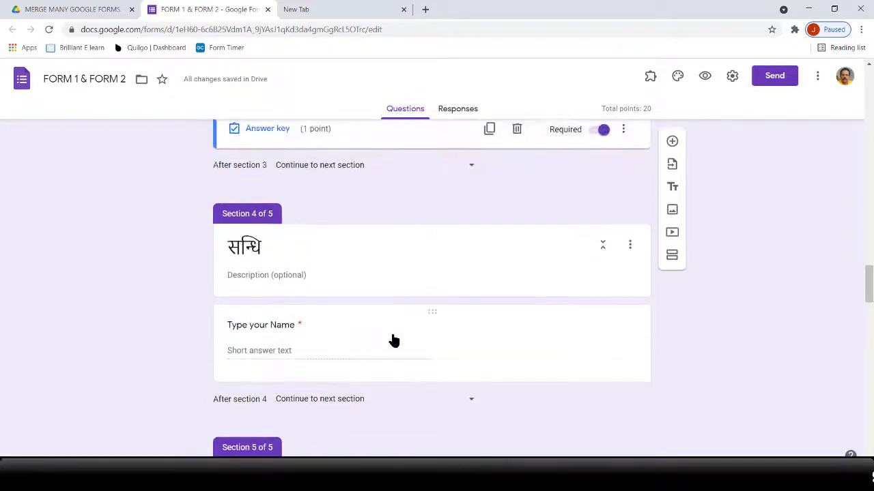
# Delete the imported Type your Name question and then the empty सन्धि section
pyautogui.click(412, 287)
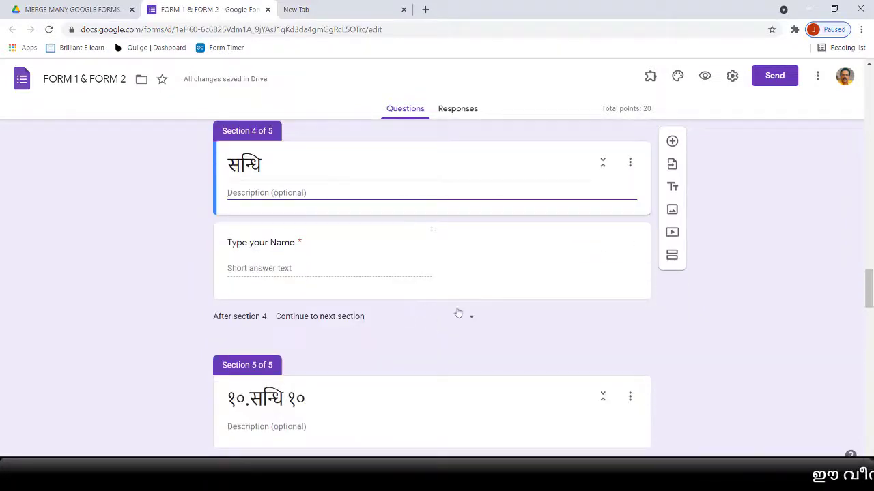
pyautogui.click(447, 287)
pyautogui.click(517, 339)
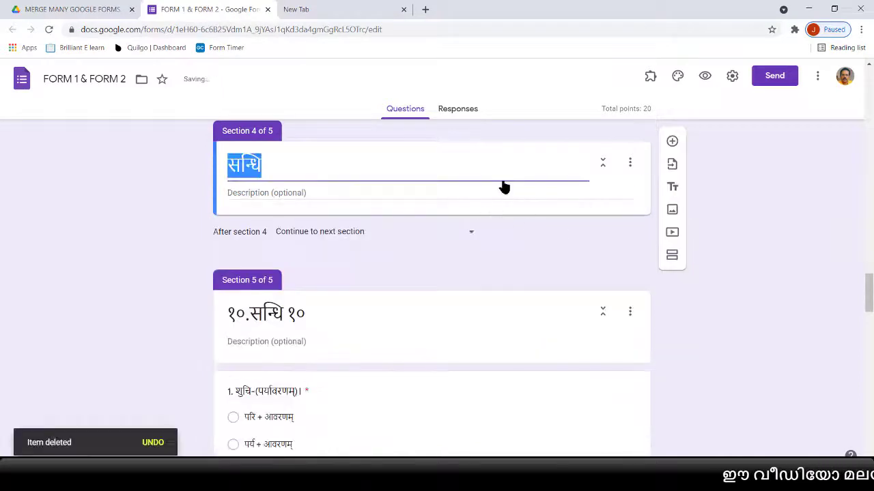
pyautogui.click(629, 164)
pyautogui.click(642, 256)
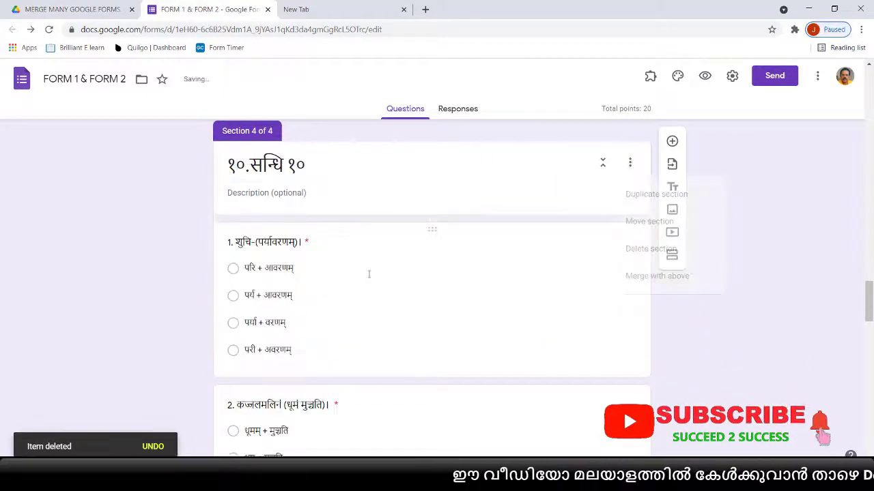
pyautogui.scroll(-10, 369, 276)
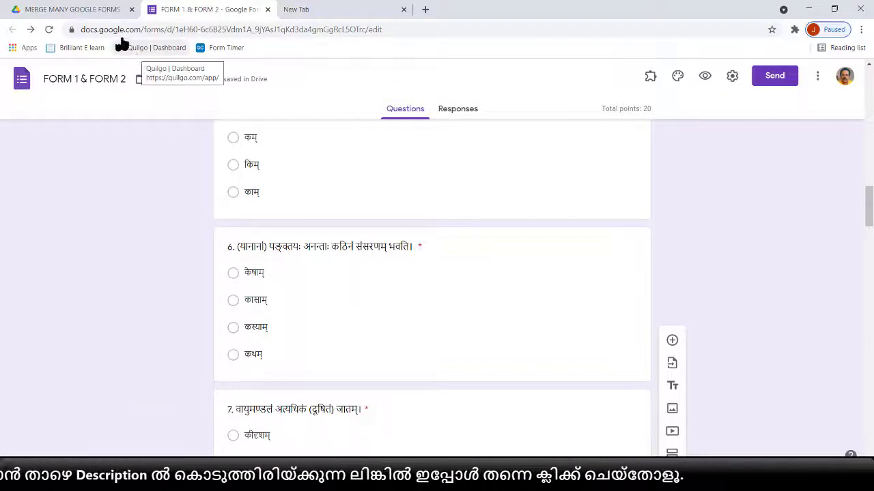
# Move the FORM 1 & FORM 2 file to the trash and open FORM 1
pyautogui.click(97, 13)
pyautogui.click(200, 202)
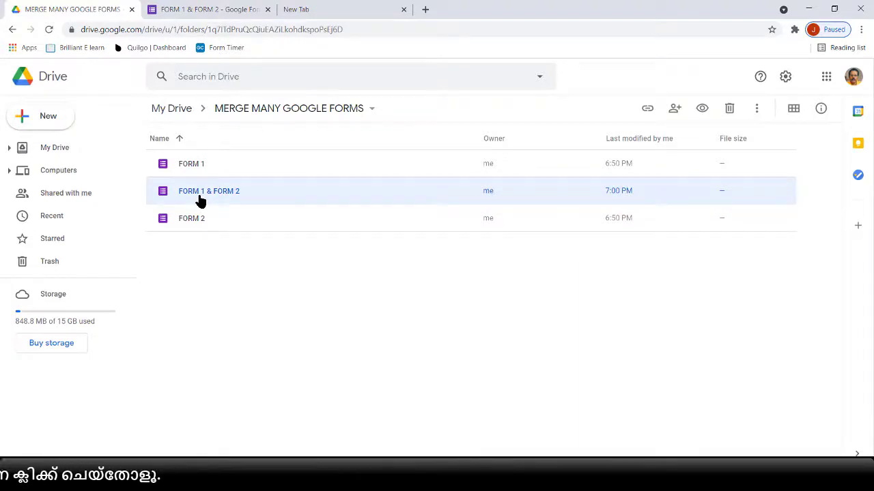
pyautogui.press('Delete')
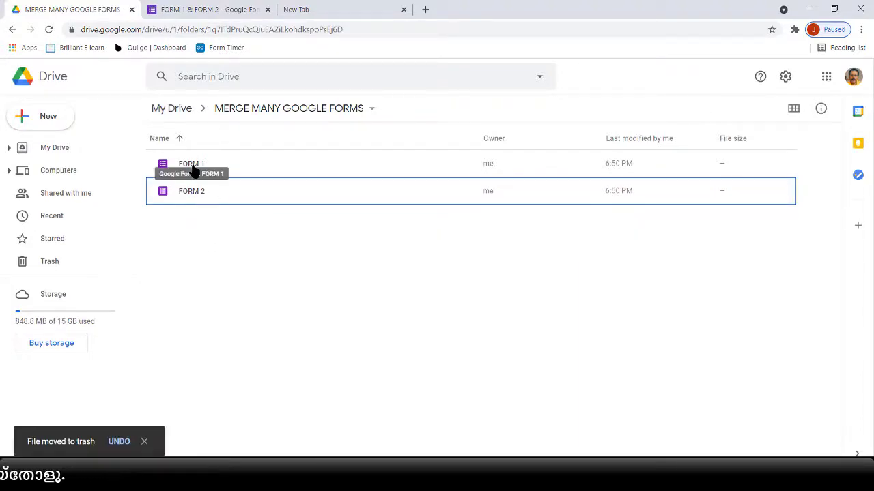
pyautogui.doubleClick(194, 170)
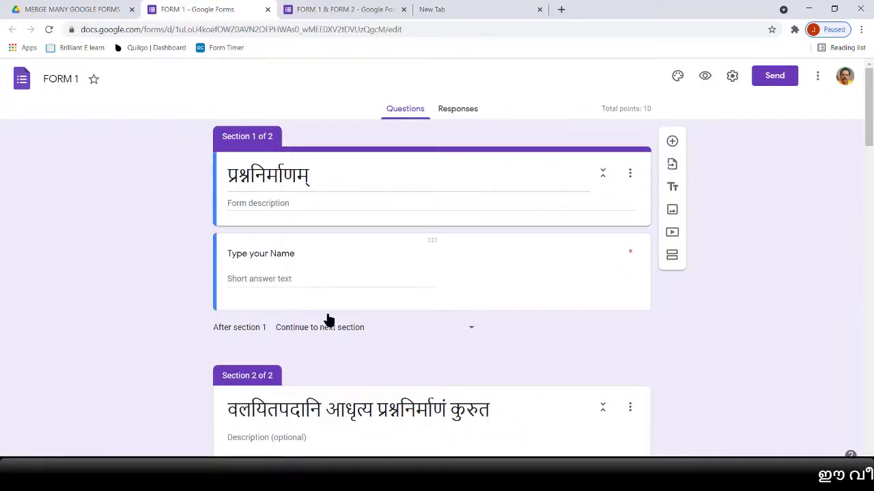
# After question 10, start an import and choose FORM 2 as the source
pyautogui.scroll(-4, 328, 318)
pyautogui.scroll(-20, 327, 314)
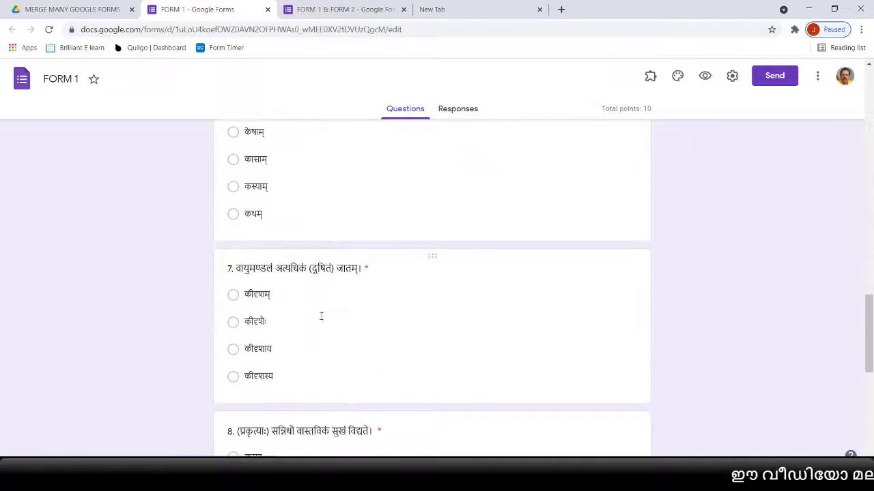
pyautogui.click(337, 349)
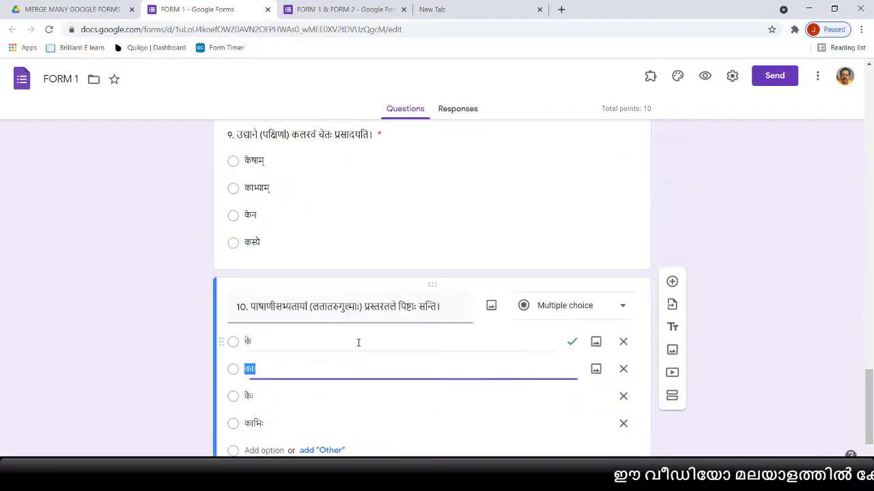
pyautogui.click(672, 317)
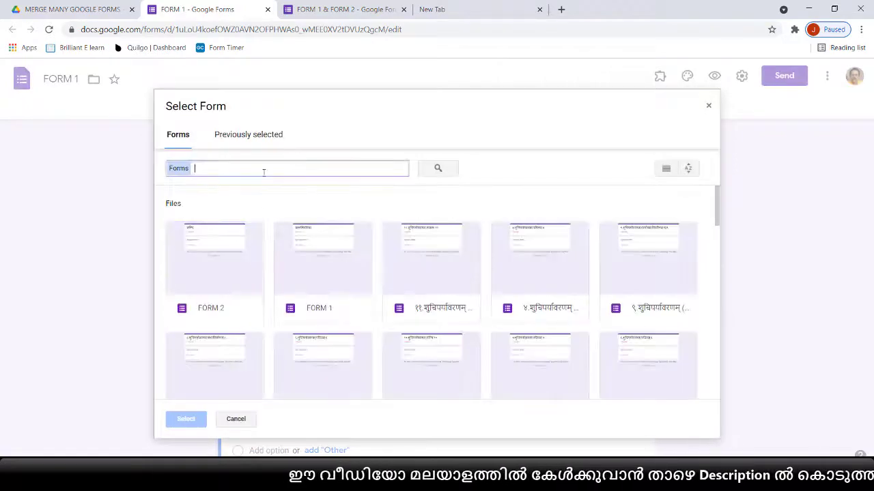
pyautogui.write('FORM')
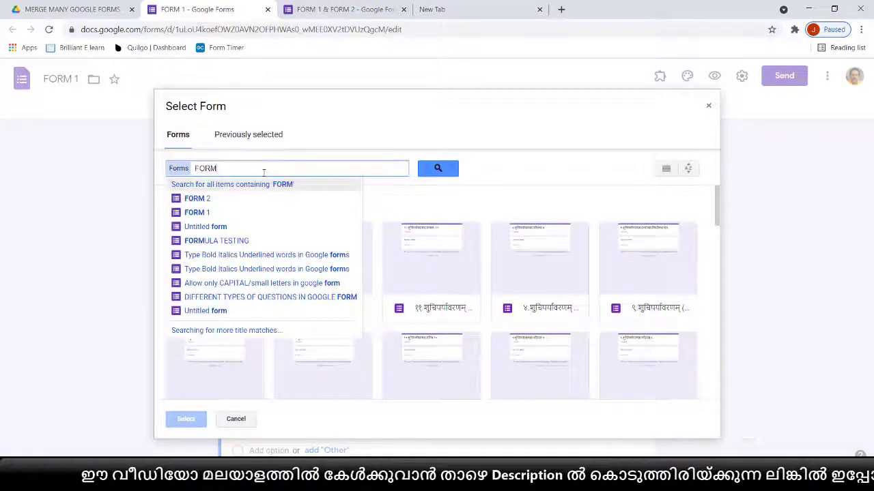
pyautogui.click(198, 198)
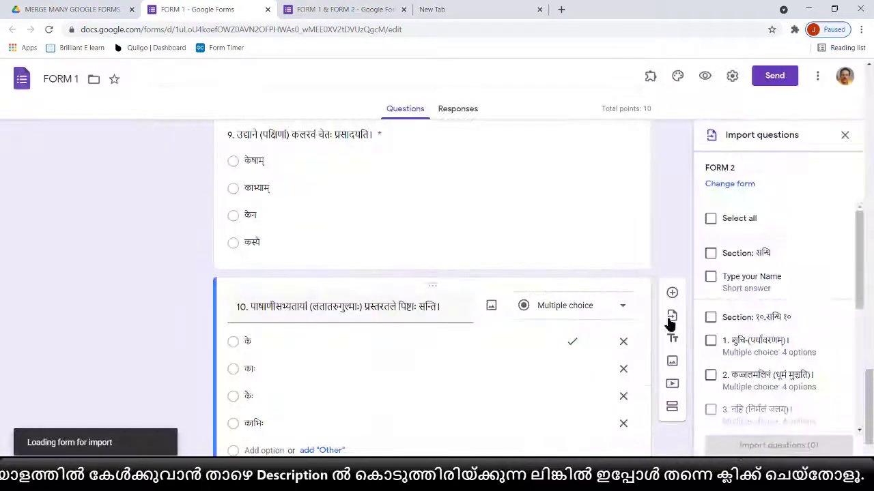
# Select and import all 13 FORM 2 questions, then scroll through the 20-point form
pyautogui.click(716, 222)
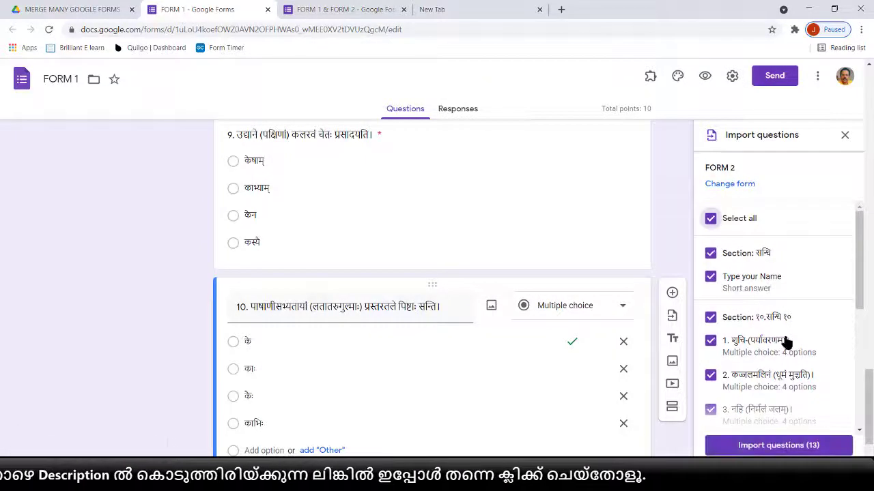
pyautogui.scroll(-5, 787, 341)
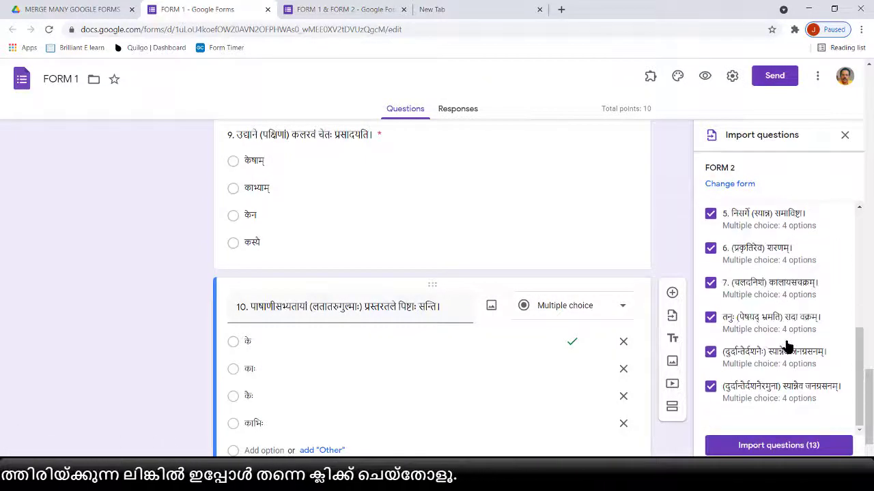
pyautogui.scroll(5, 784, 355)
pyautogui.click(772, 445)
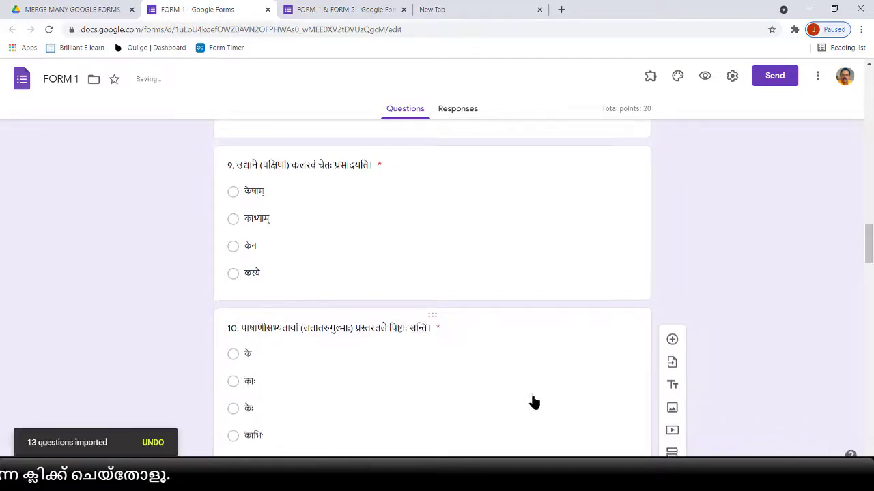
pyautogui.scroll(-10, 484, 408)
pyautogui.scroll(4, 486, 407)
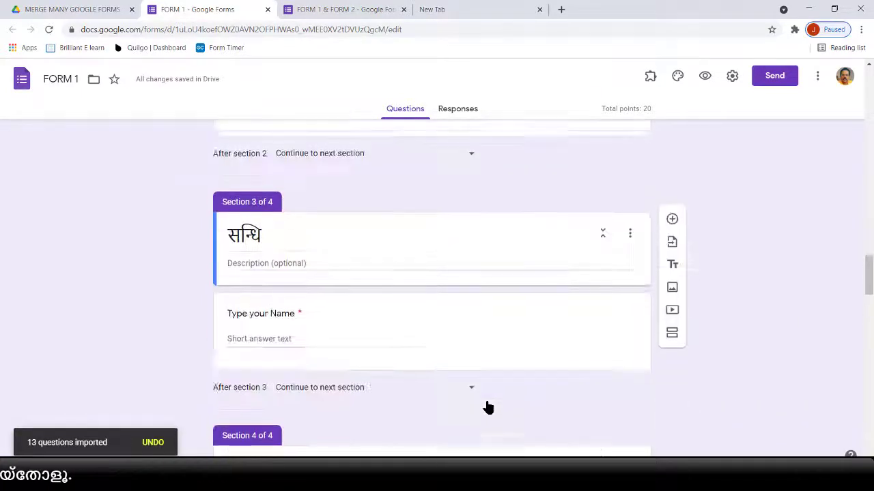
pyautogui.scroll(2, 488, 407)
pyautogui.scroll(-6, 384, 301)
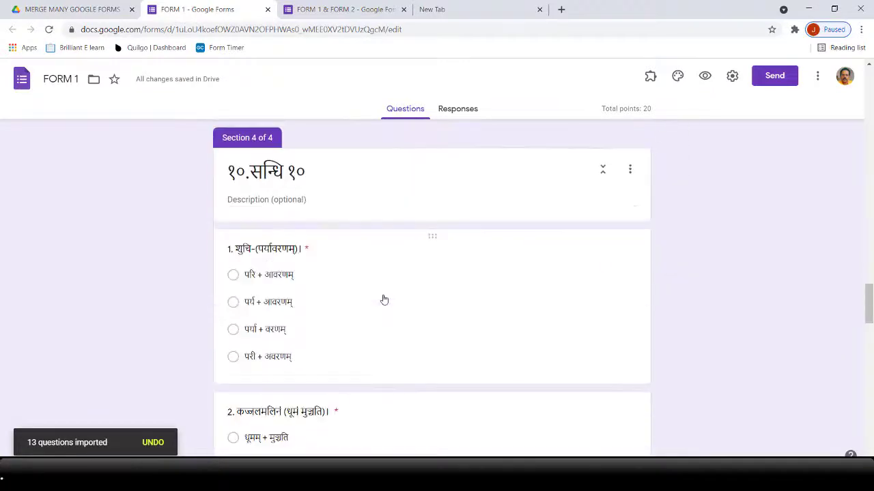
pyautogui.scroll(-10, 384, 301)
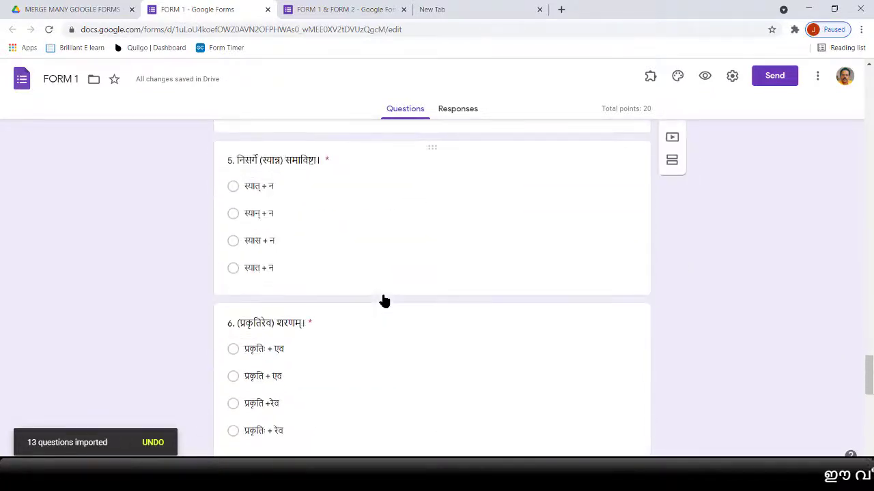
pyautogui.scroll(-10, 384, 301)
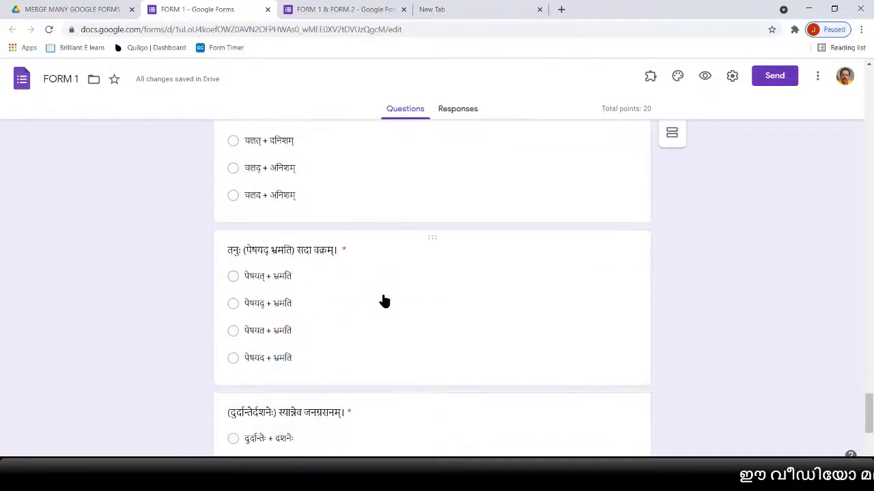
pyautogui.scroll(1, 384, 301)
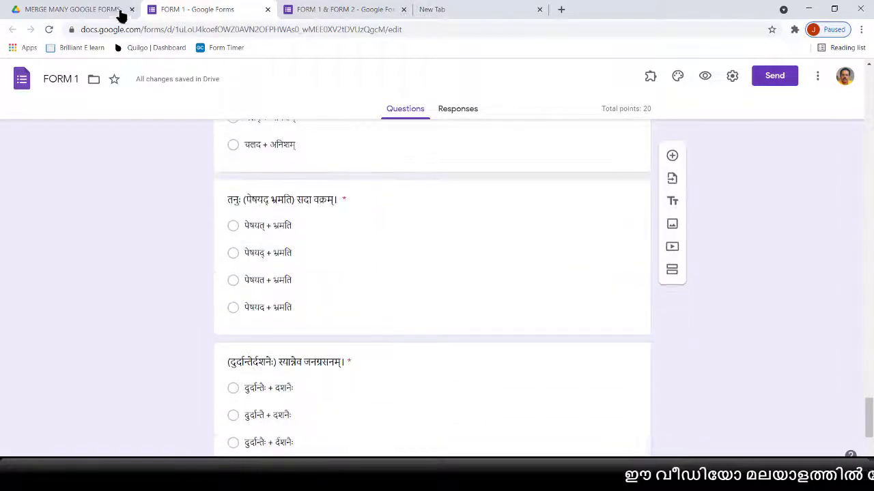
# Check the FORM 2 and FORM 1 entries, FORM 1 last modified 7:04 PM
pyautogui.click(94, 15)
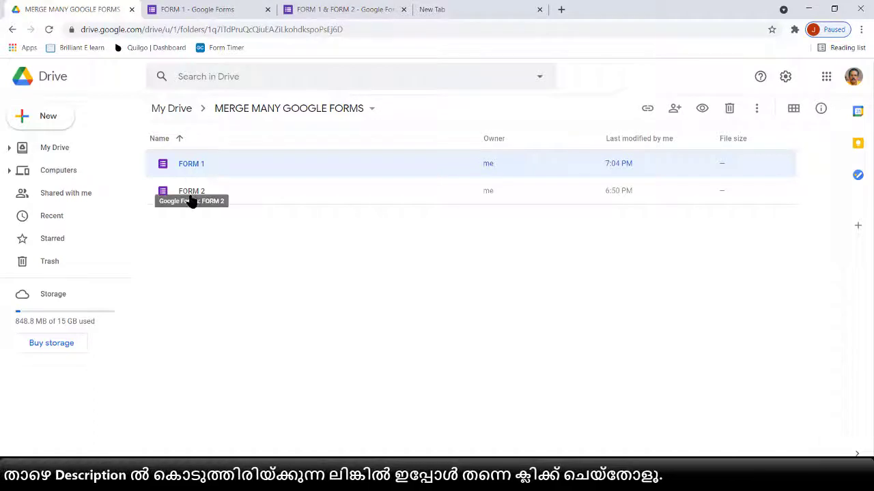
pyautogui.click(191, 199)
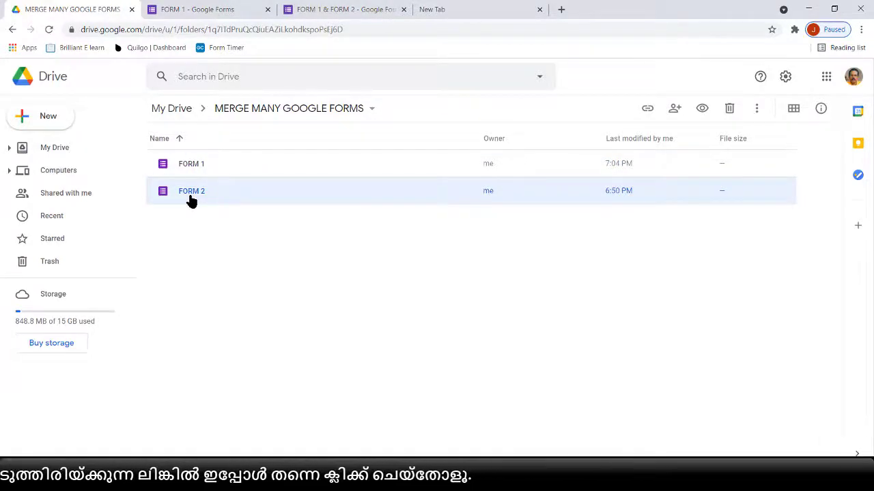
pyautogui.click(190, 172)
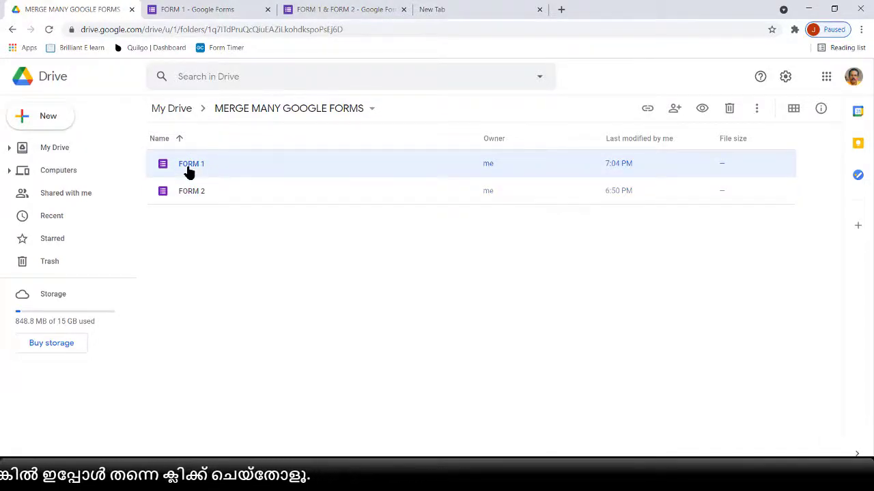